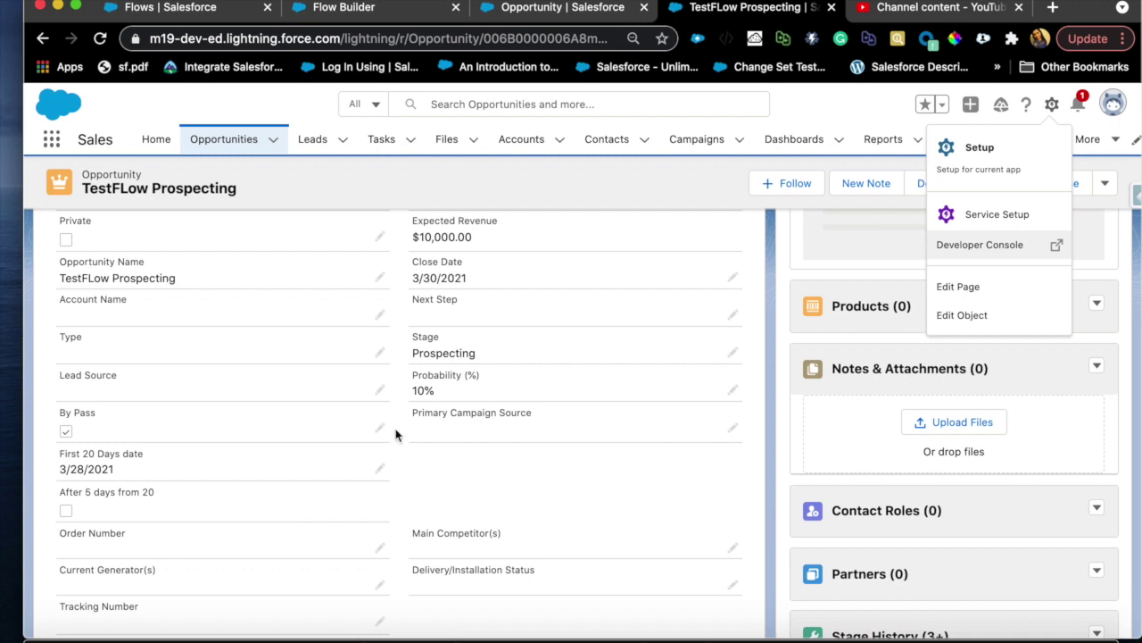
Compare the TestFLow Prospecting opportunity's details with the Opp Reminder in 5 Days flow and its Notify Opp Owner email alert.
scroll(407, 344, "up", 5)
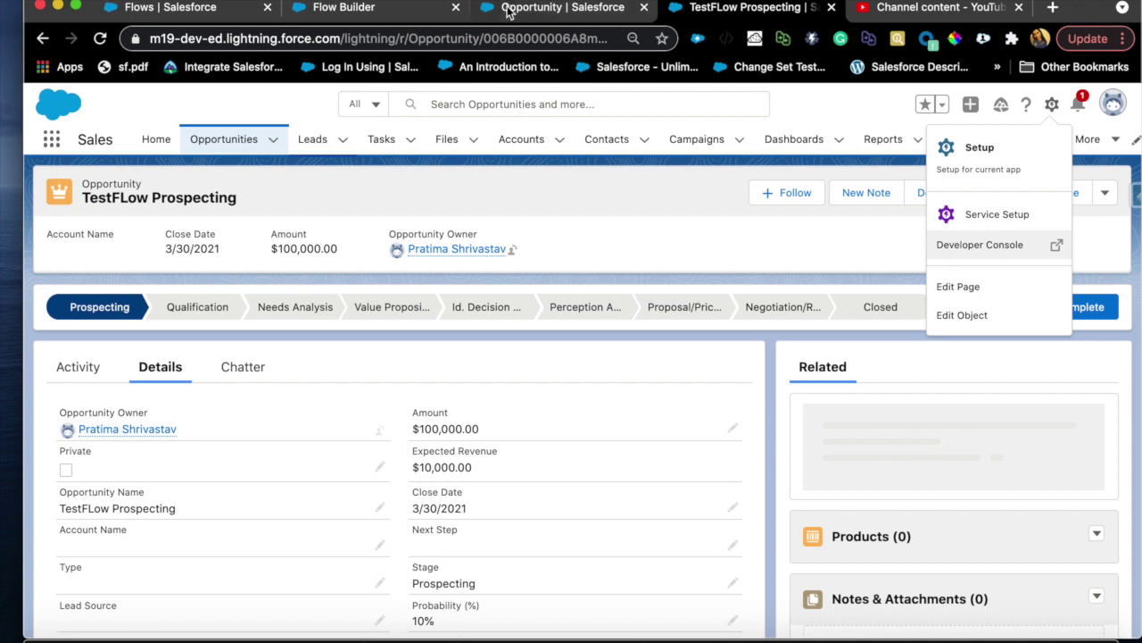
left_click(381, 12)
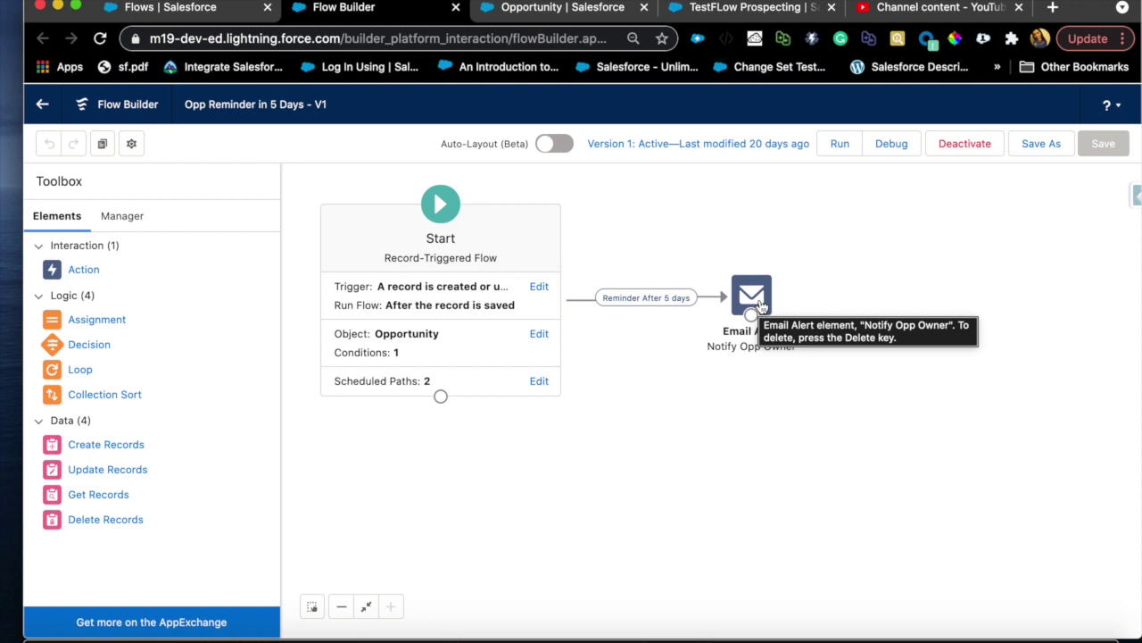
left_click(753, 7)
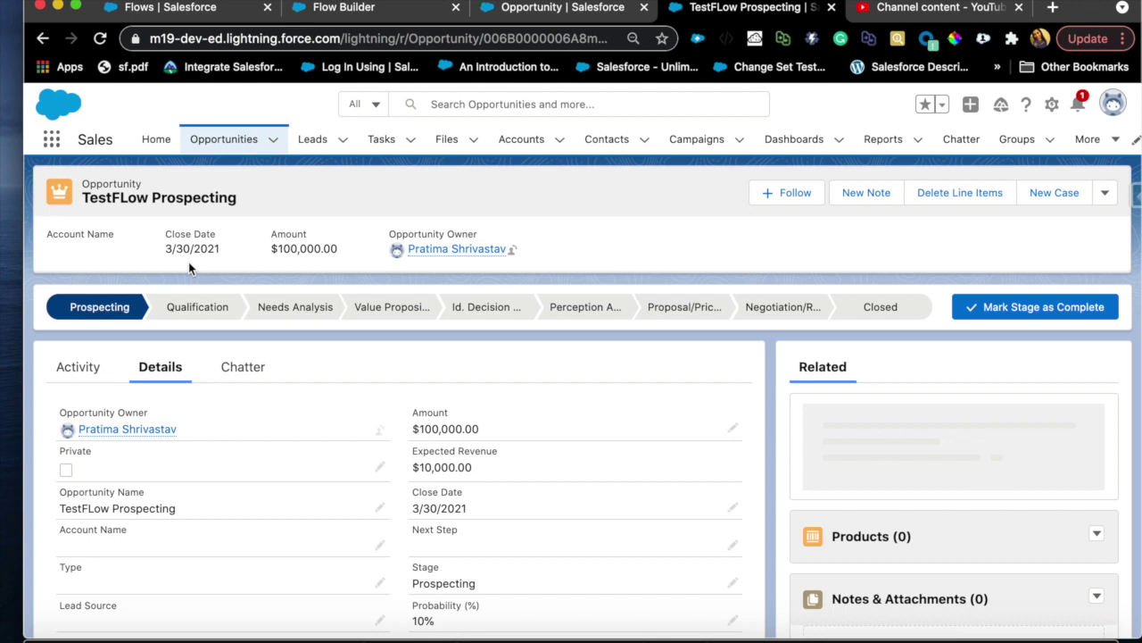
left_click(361, 7)
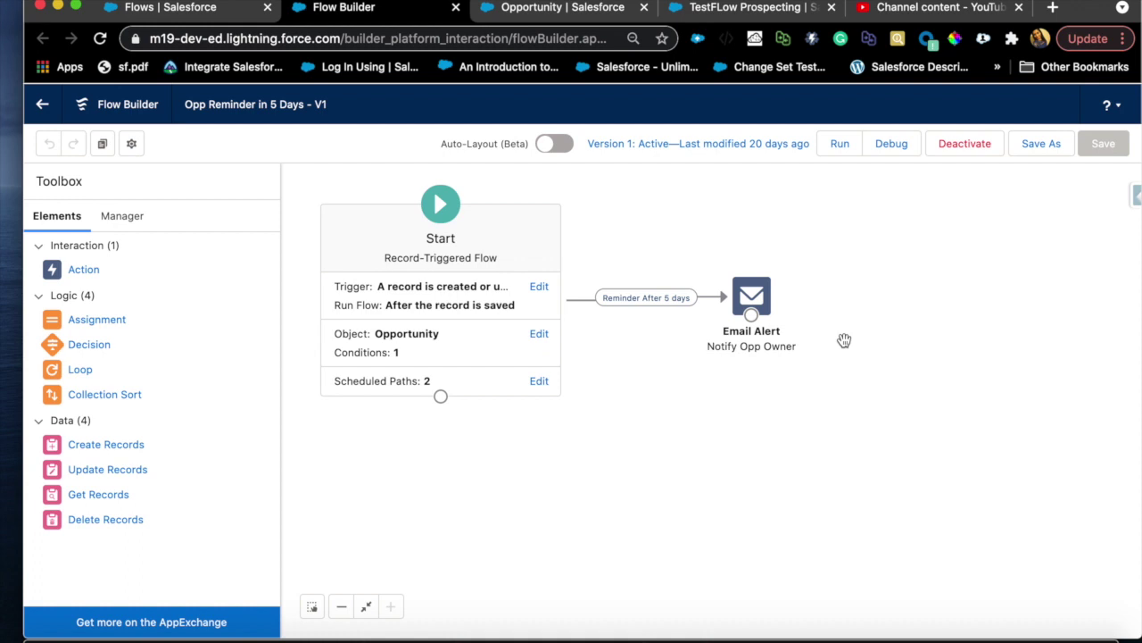
left_click(743, 9)
left_click(575, 9)
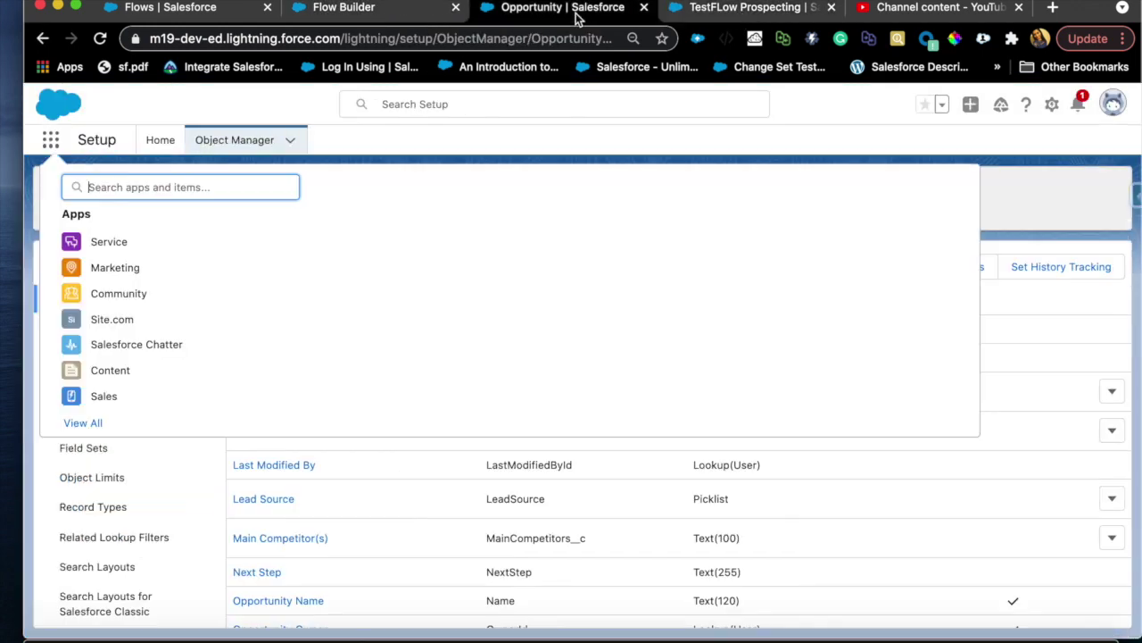
left_click(746, 10)
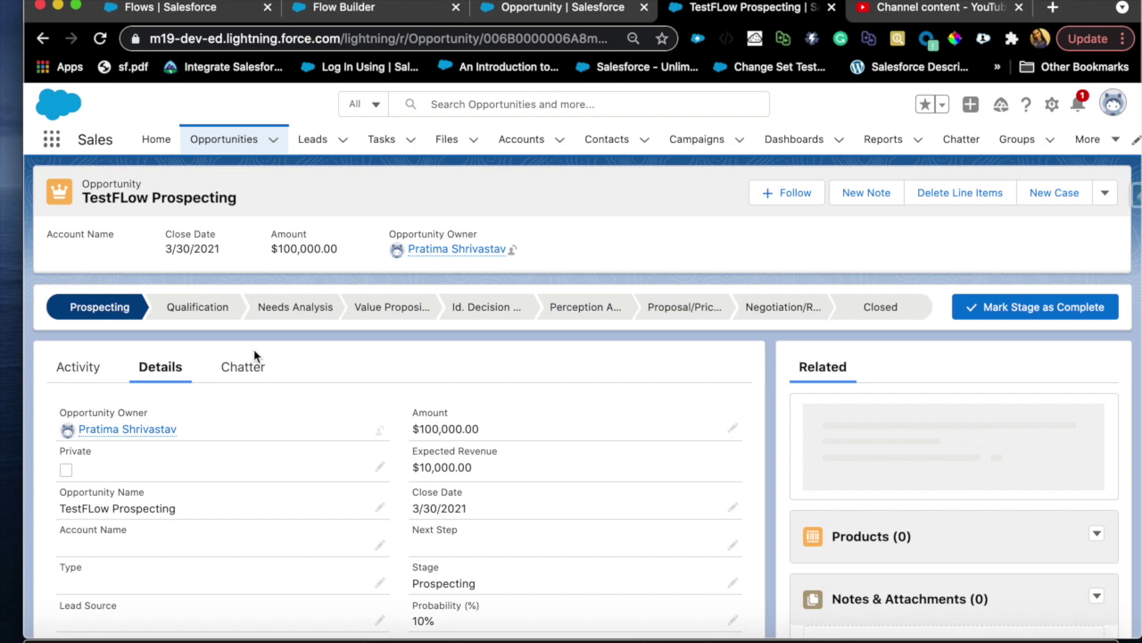
left_click(369, 16)
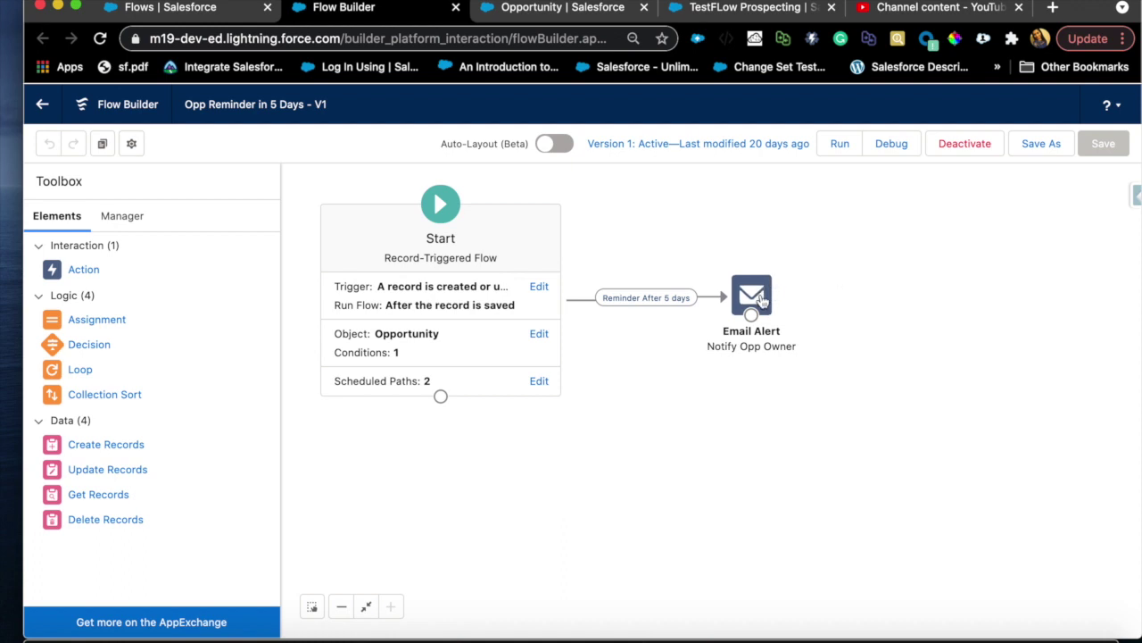
Edit the TestFLow Prospecting opportunity's details and clear its By Pass checkbox.
left_click(769, 10)
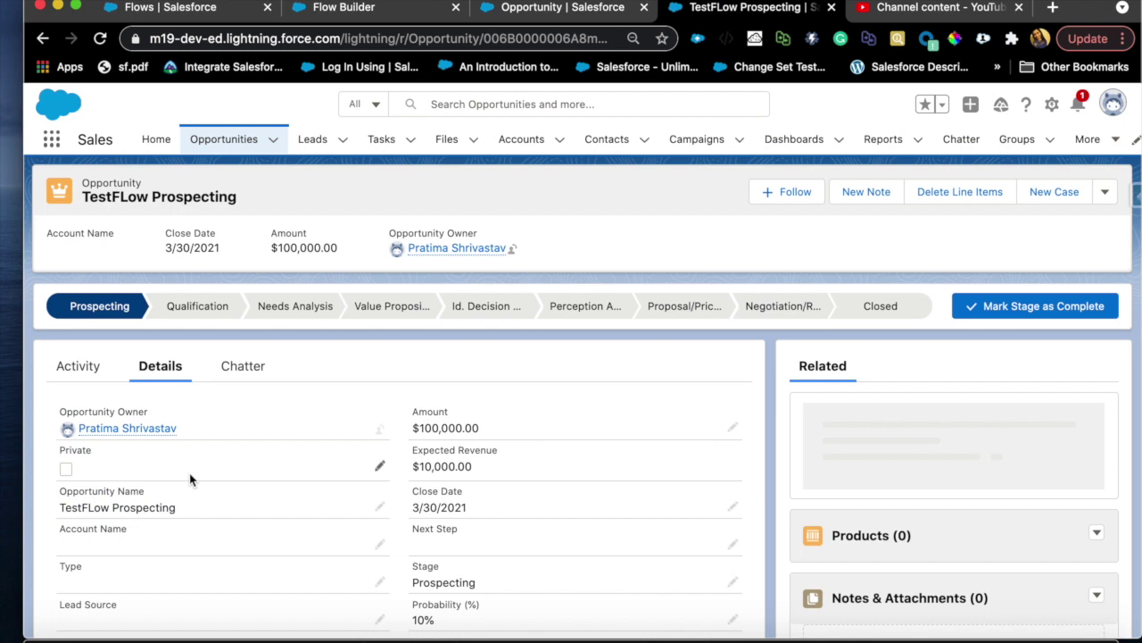
scroll(190, 479, "down", 5)
double_click(115, 416)
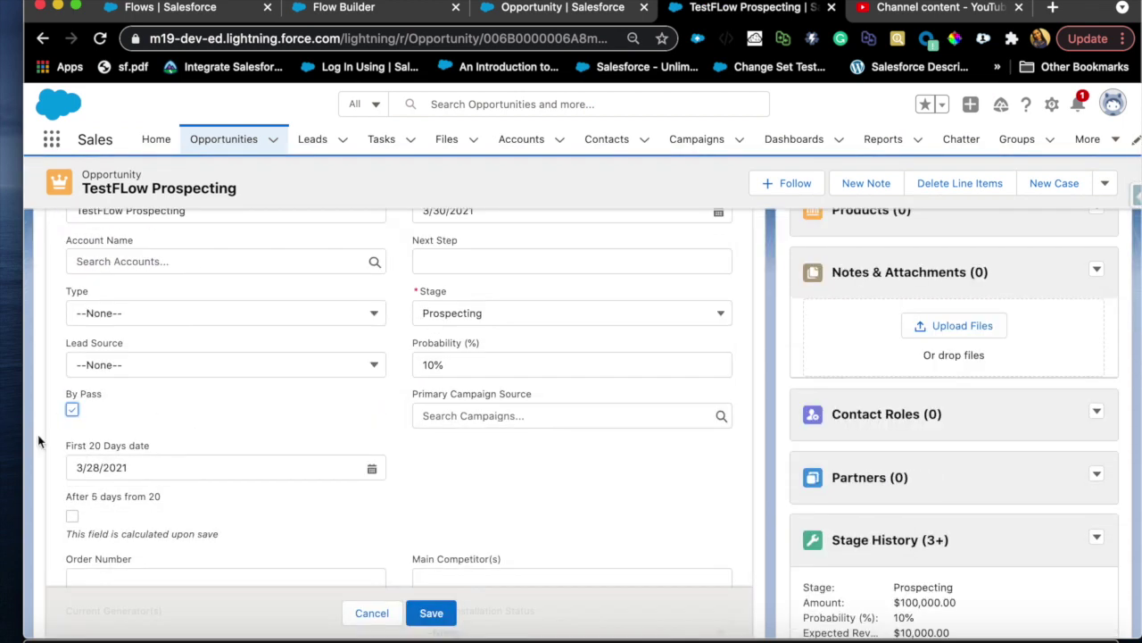
left_click(72, 409)
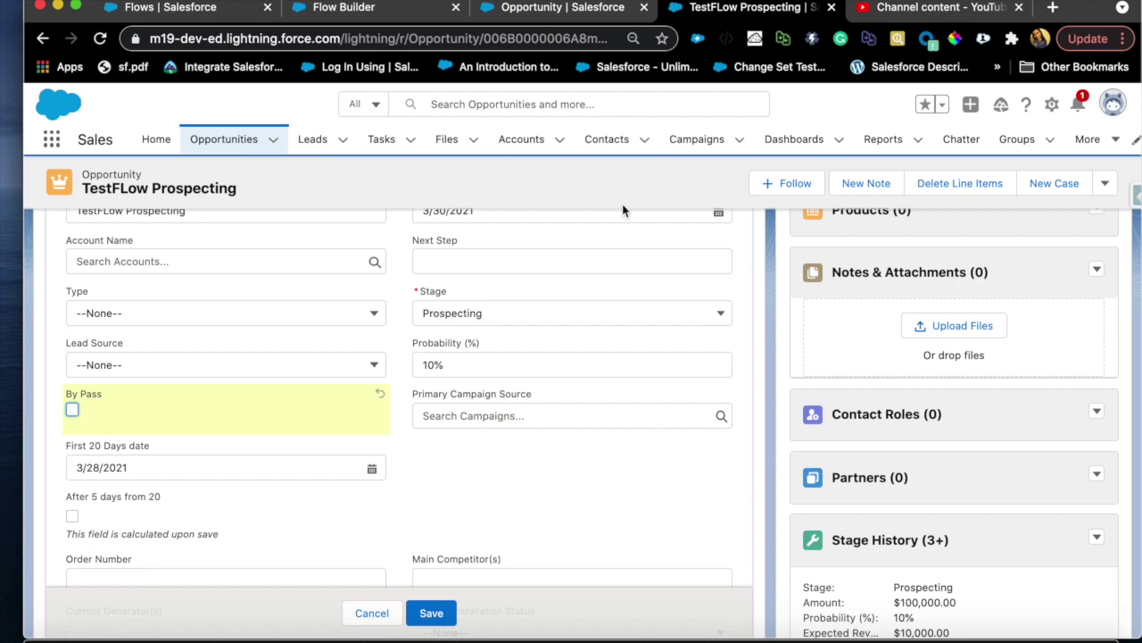
Add an Update Records element labelled Update Opp to the Opp Reminder in 5 Days flow, near the email alert.
left_click(512, 20)
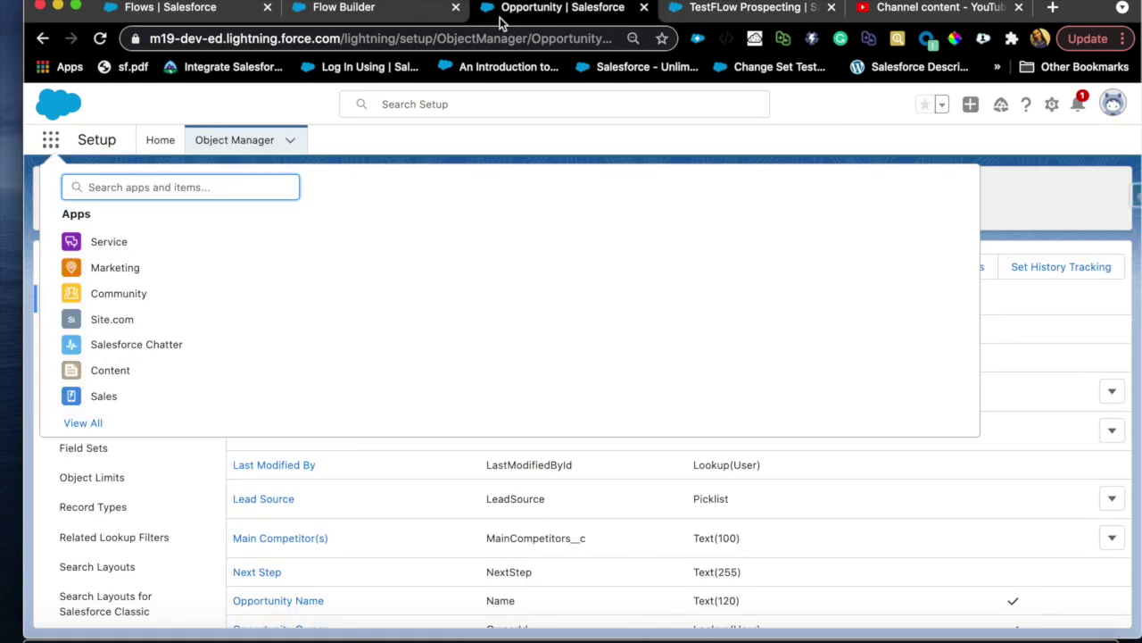
left_click(422, 16)
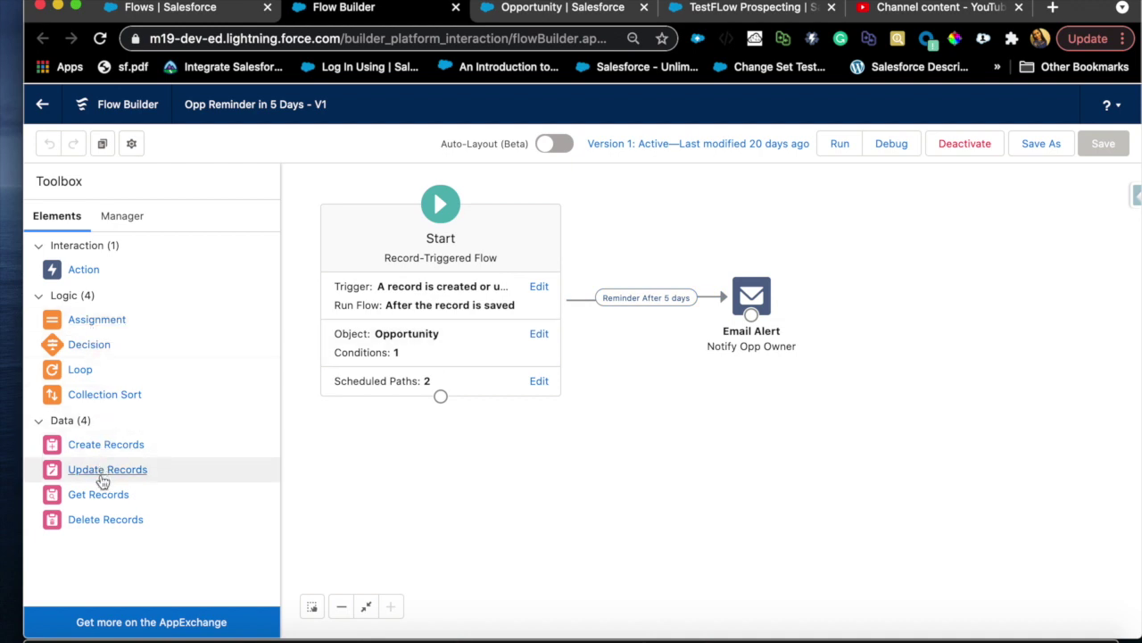
left_click_drag(106, 471, 837, 344)
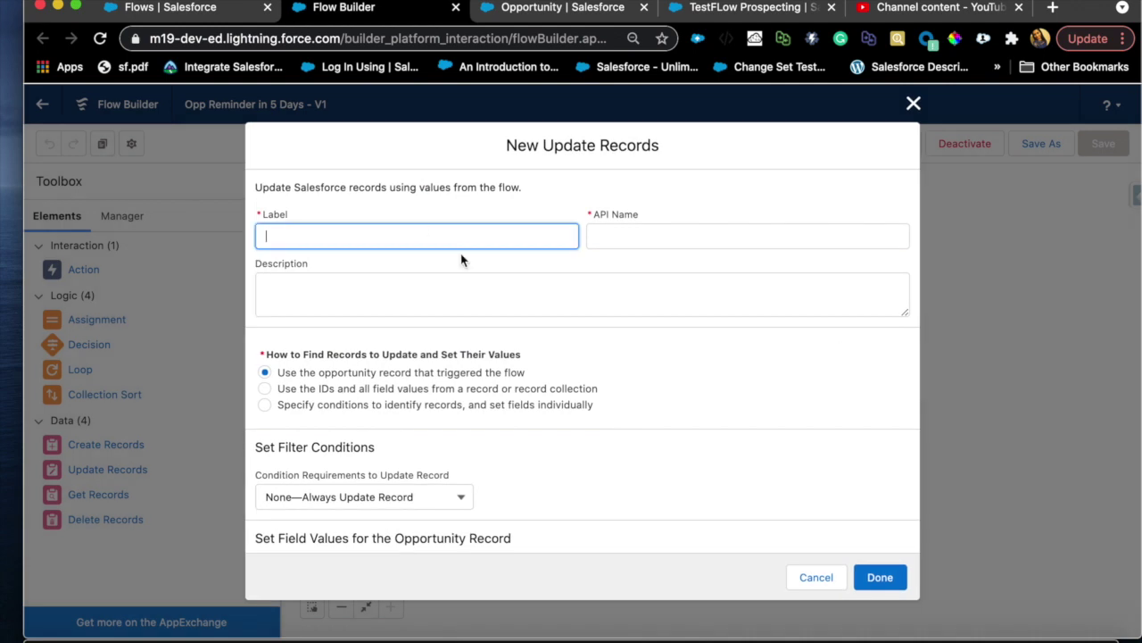
type("Update Opp")
Require all filter conditions to be met (AND) for the record update and choose Id as the condition field.
left_click(284, 498)
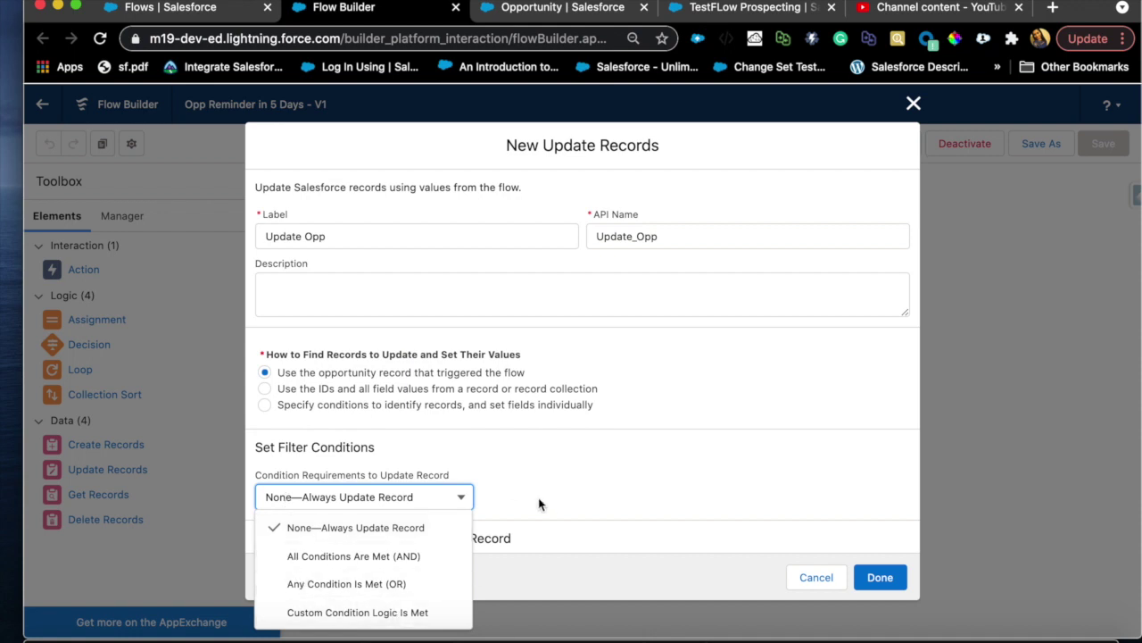
left_click(398, 557)
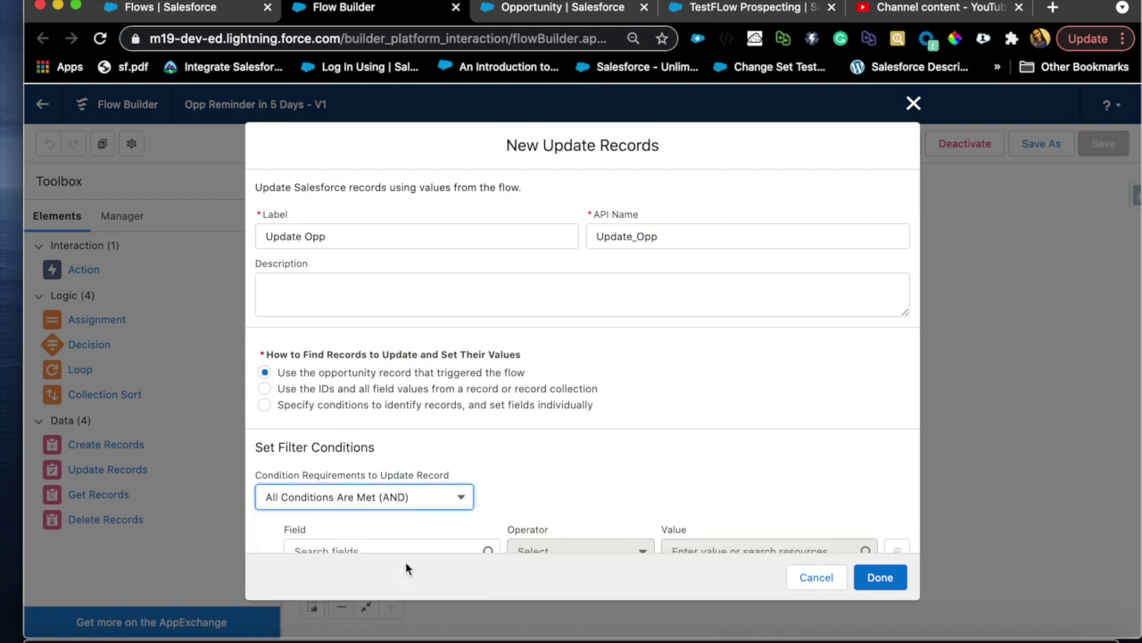
left_click(433, 546)
type("id")
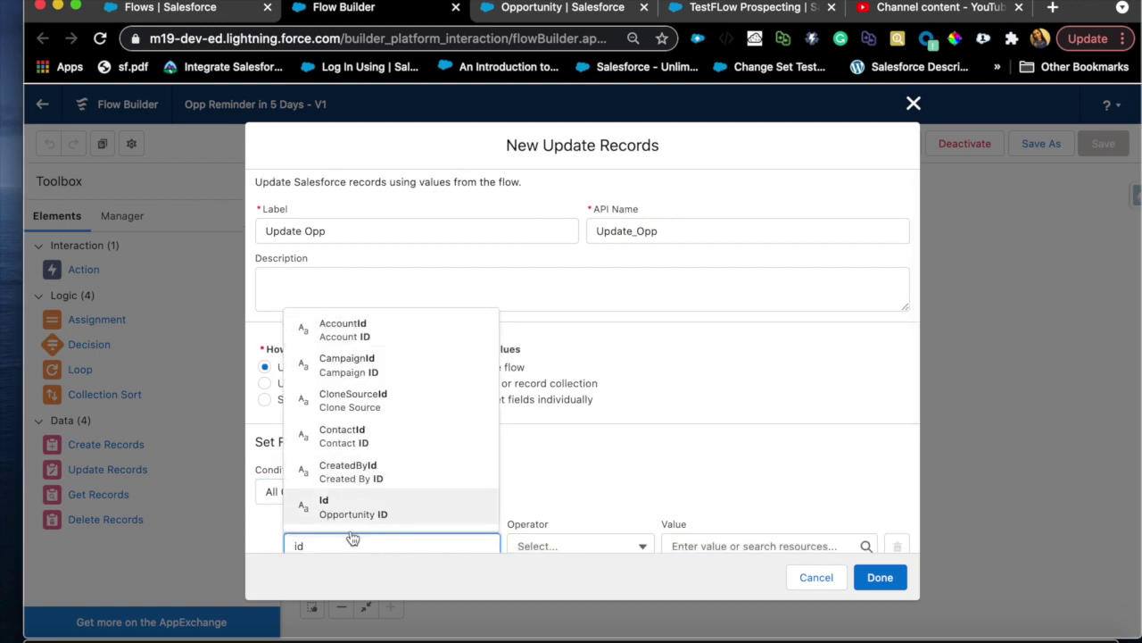
left_click(429, 507)
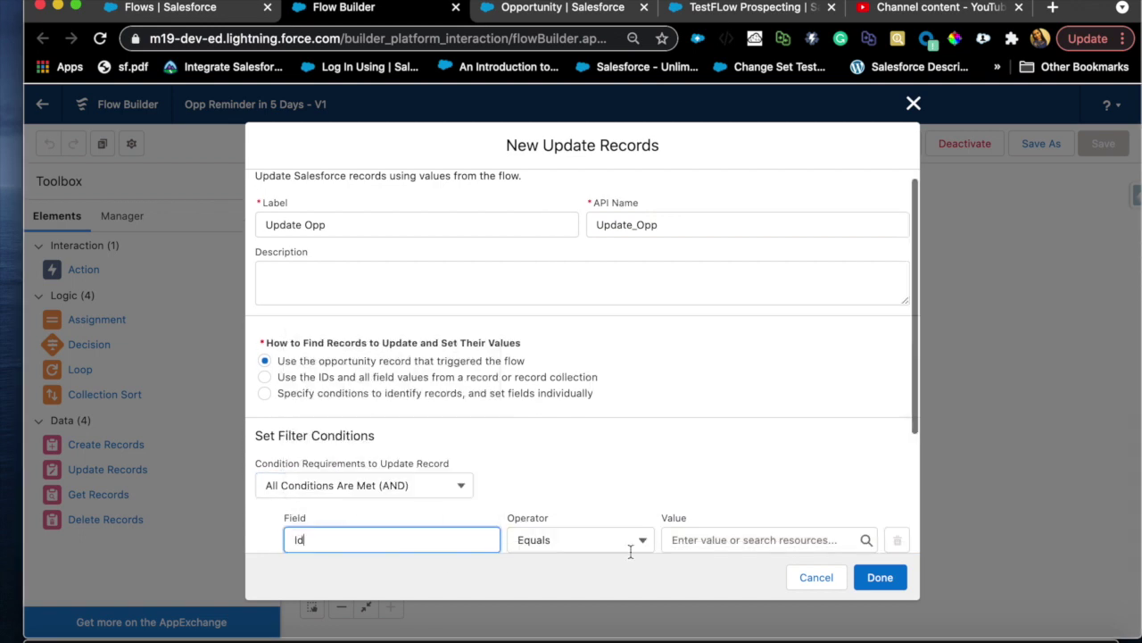
Set the Id condition's value to the Opportunity ID of the triggering $Record.
left_click(702, 540)
type("rec")
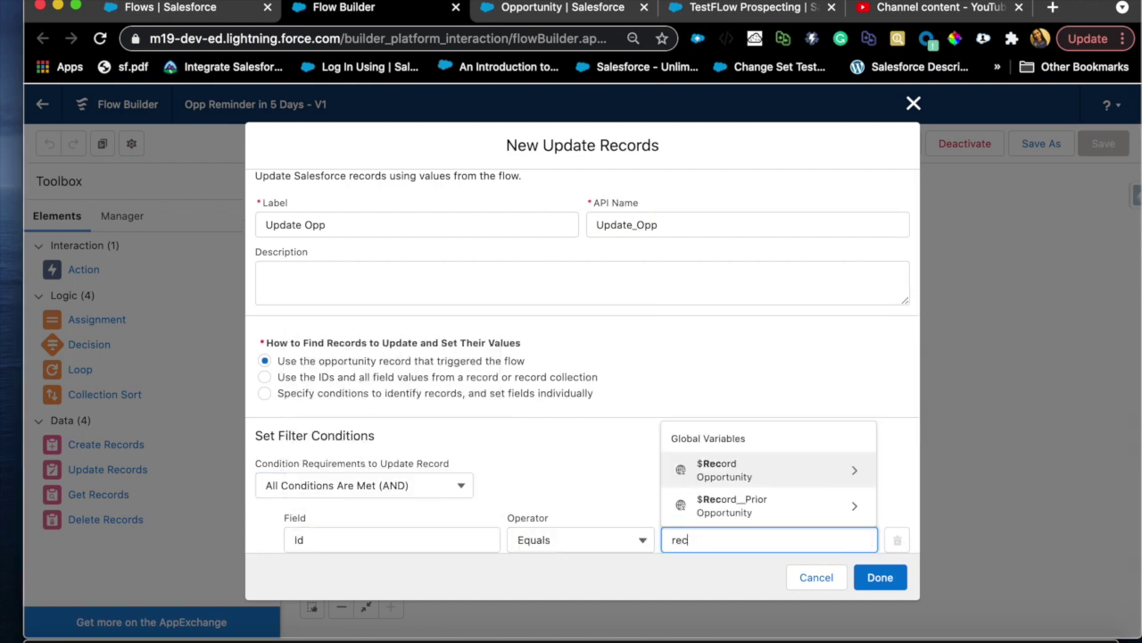
left_click(745, 480)
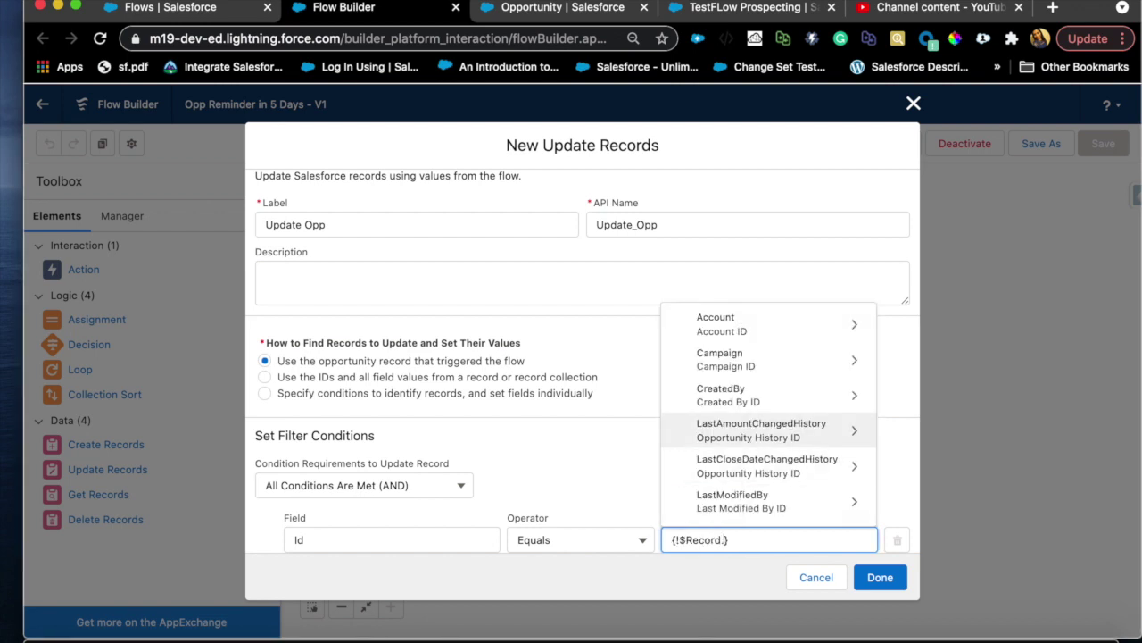
type("id")
scroll(749, 441, "down", 5)
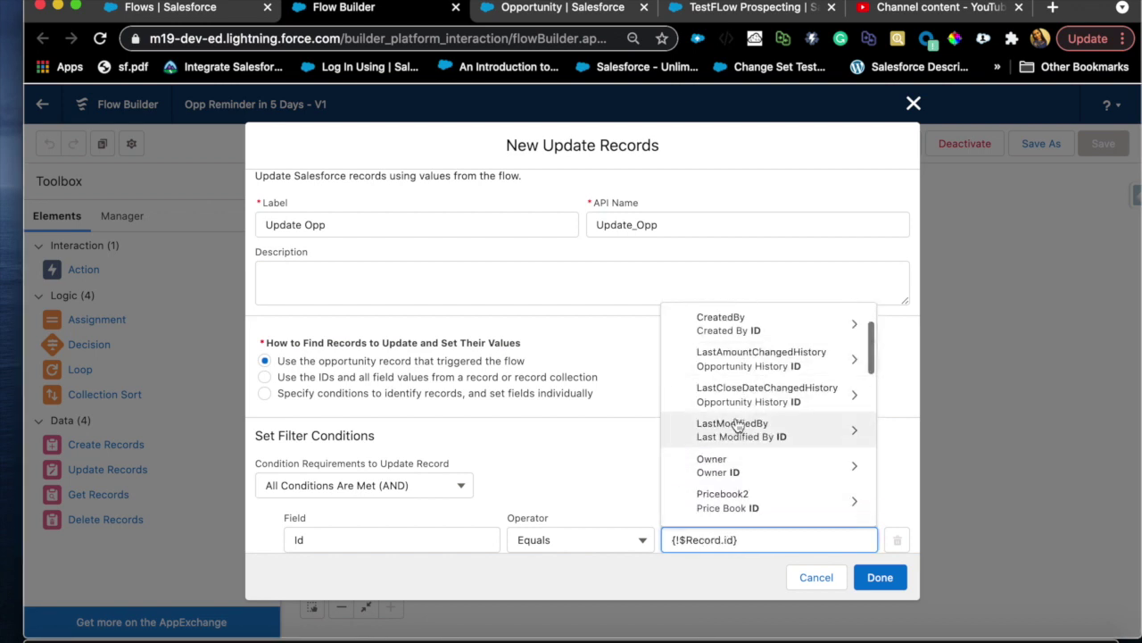
scroll(737, 425, "down", 10)
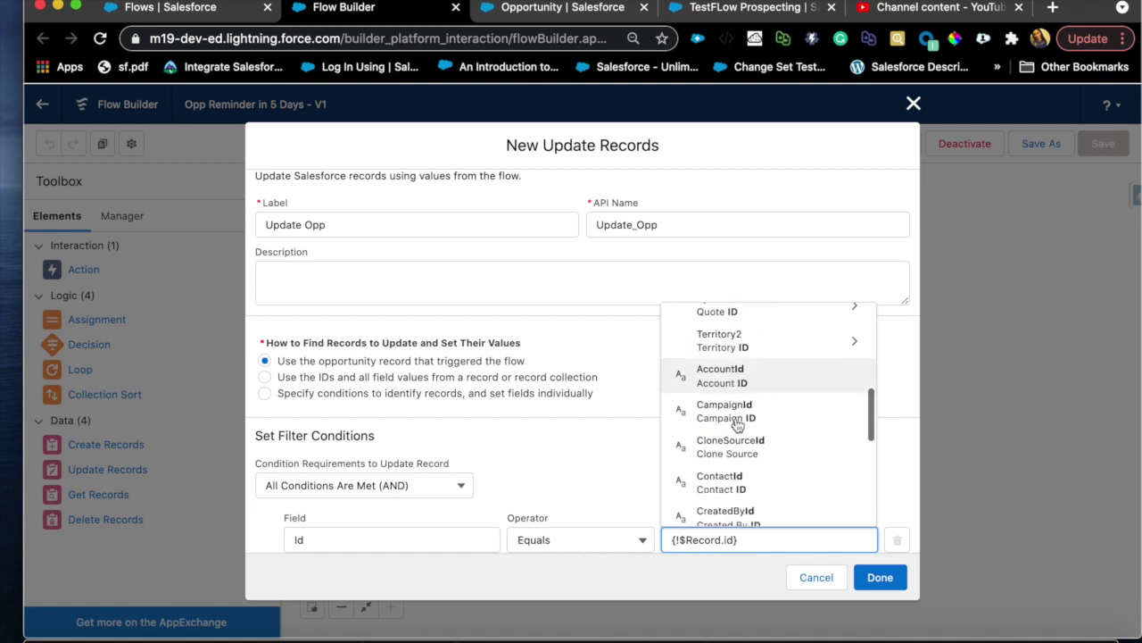
scroll(738, 424, "up", 4)
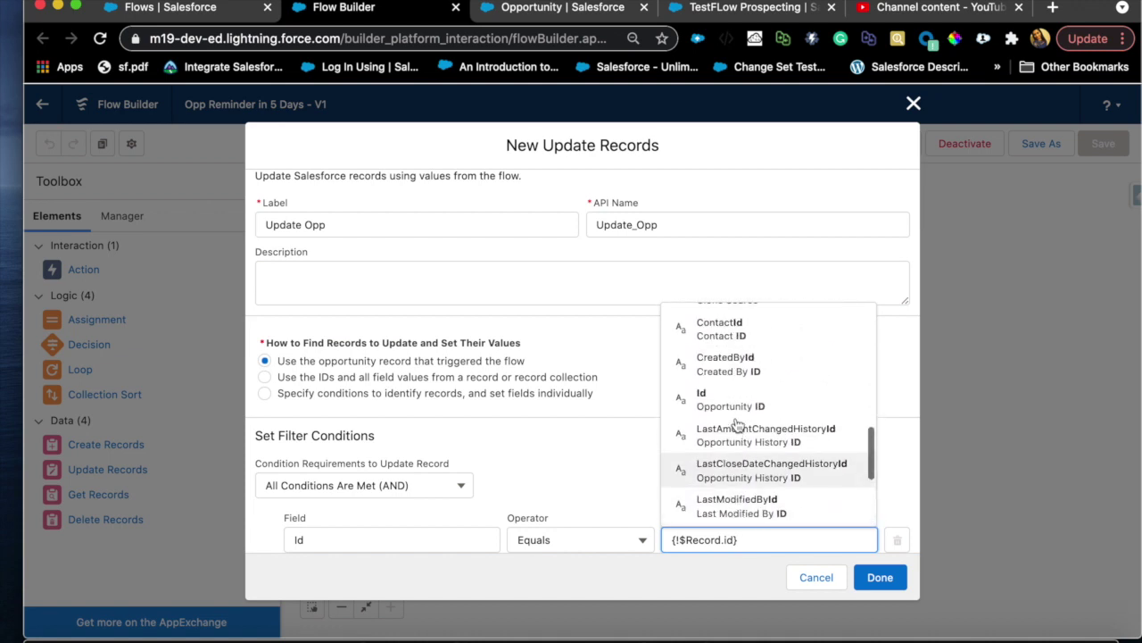
left_click(737, 417)
left_click(732, 499)
scroll(732, 498, "down", 3)
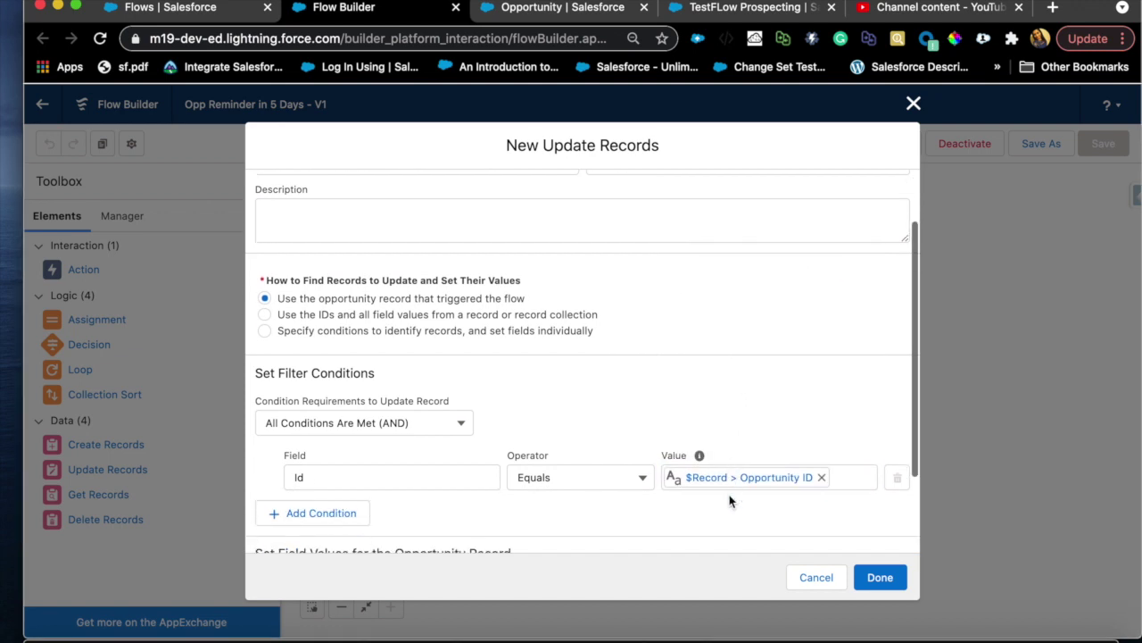
Have the update set the opportunity's By_Pass__c field to $GlobalConstant.True, and finish the Update Opp element.
scroll(442, 464, "down", 1)
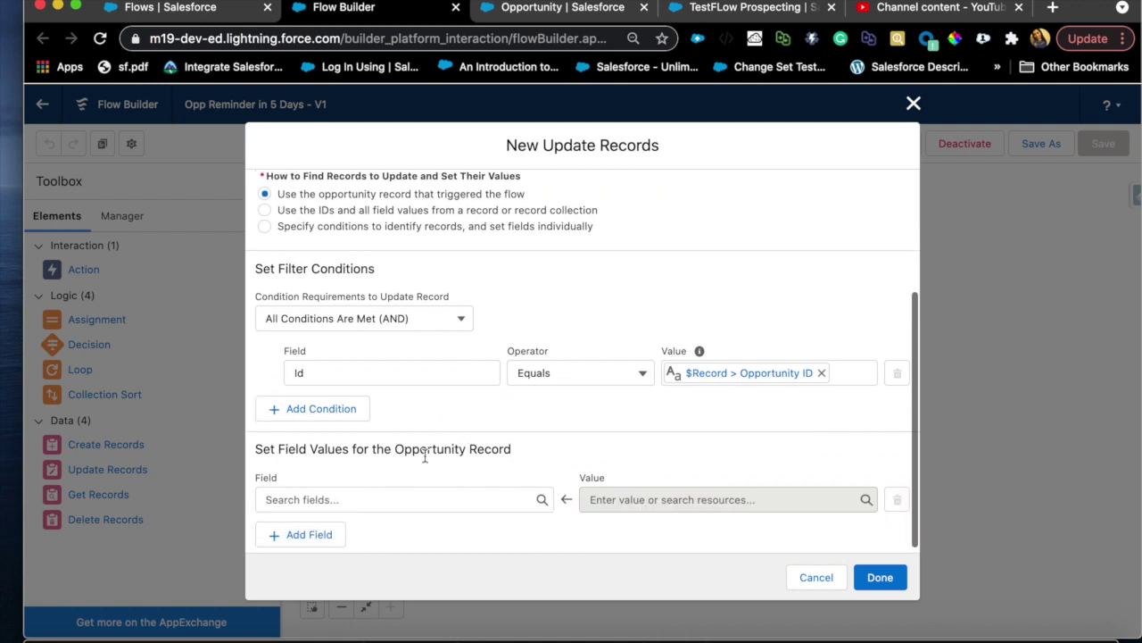
left_click(403, 500)
type("by")
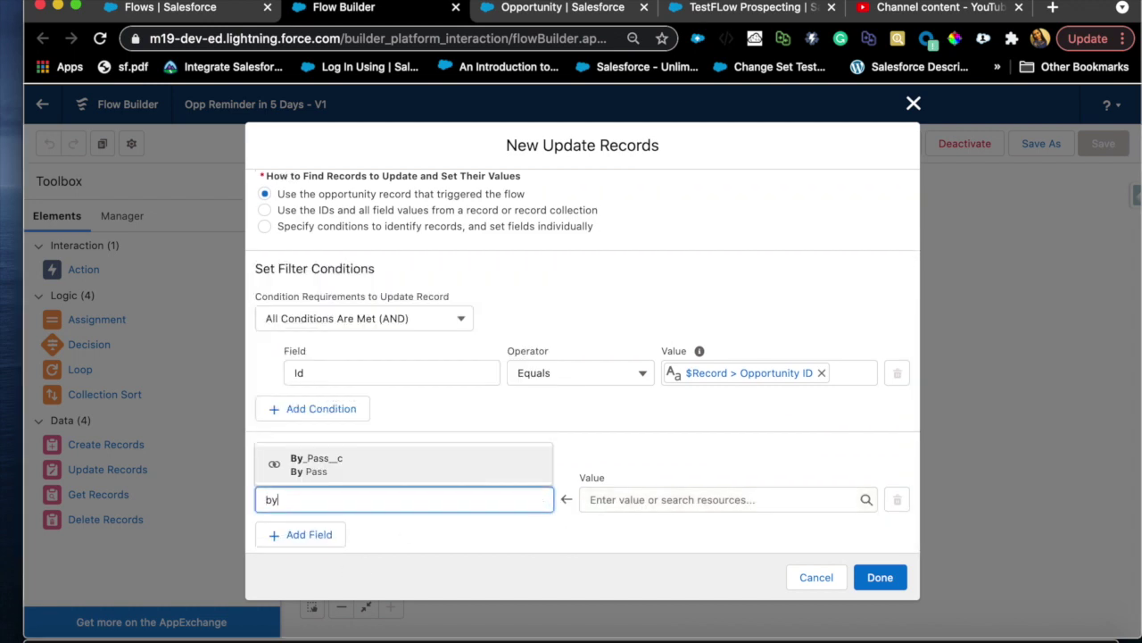
left_click(408, 472)
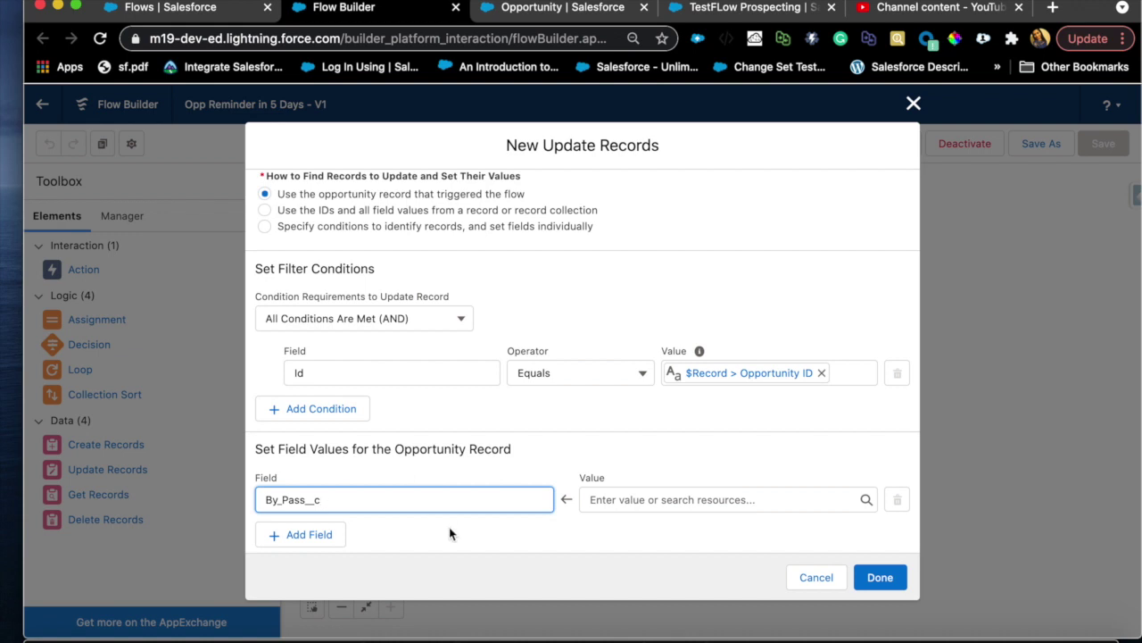
left_click(663, 496)
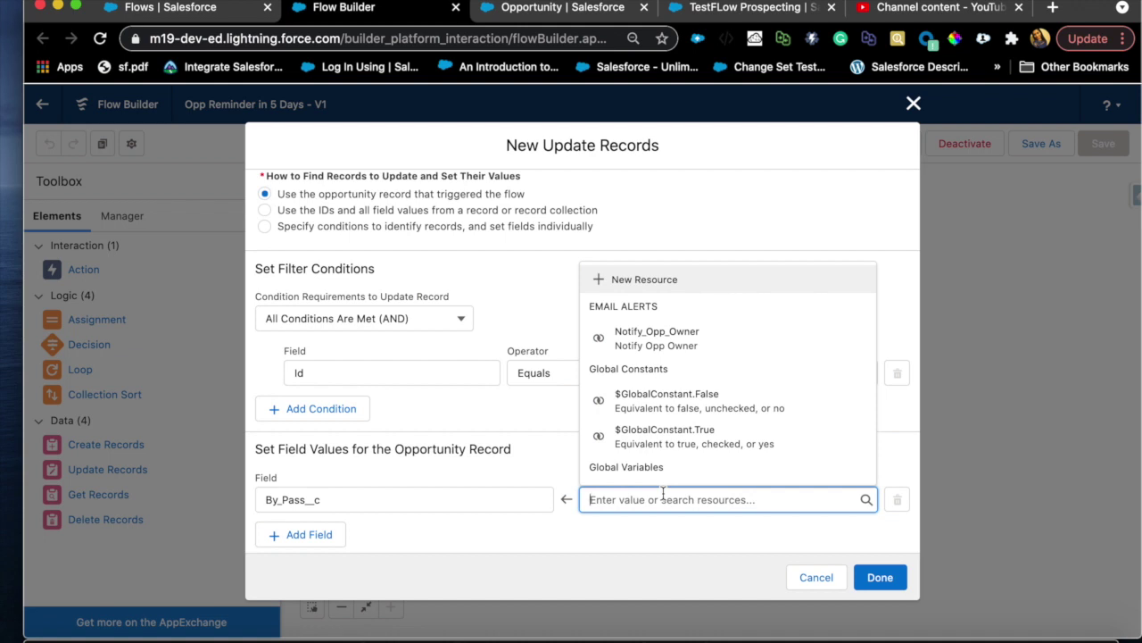
type("tru")
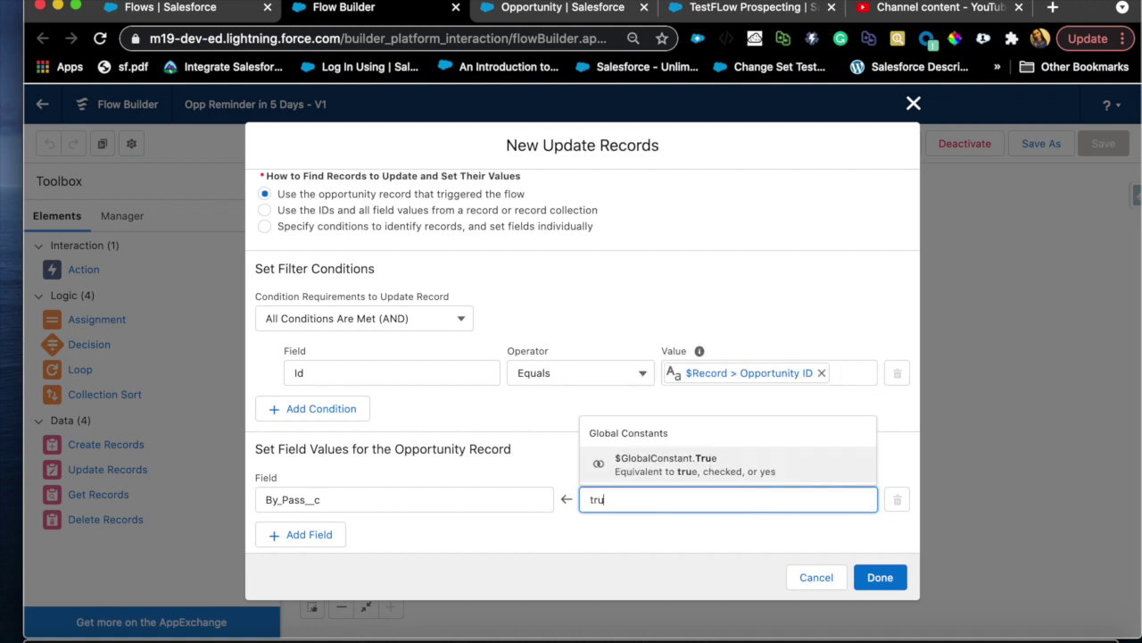
left_click(695, 465)
left_click(675, 548)
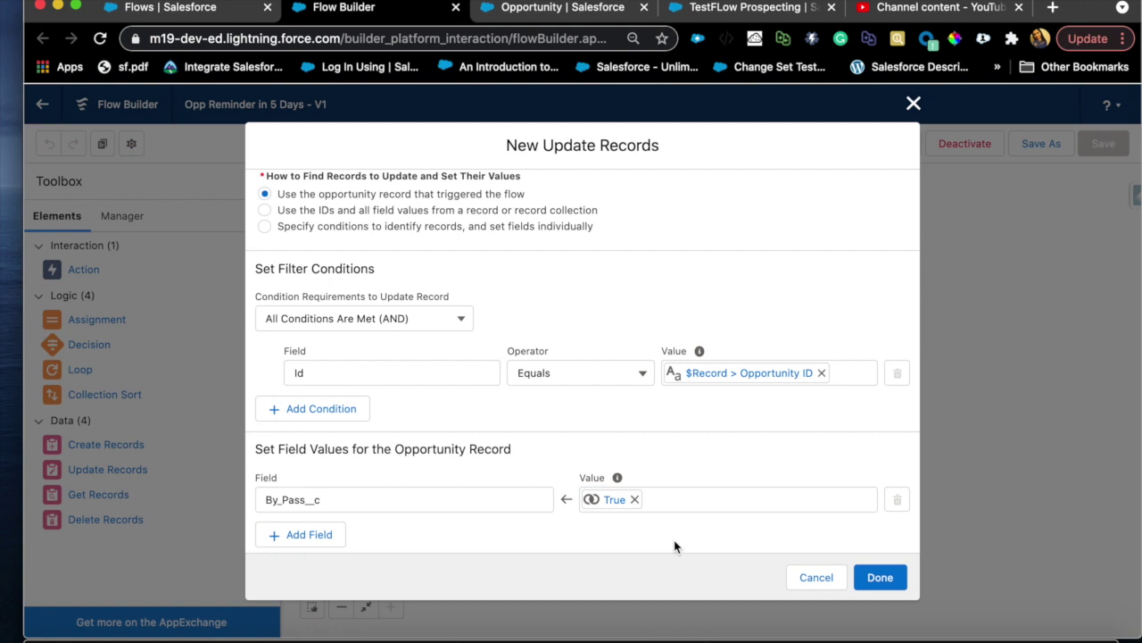
scroll(631, 523, "down", 1)
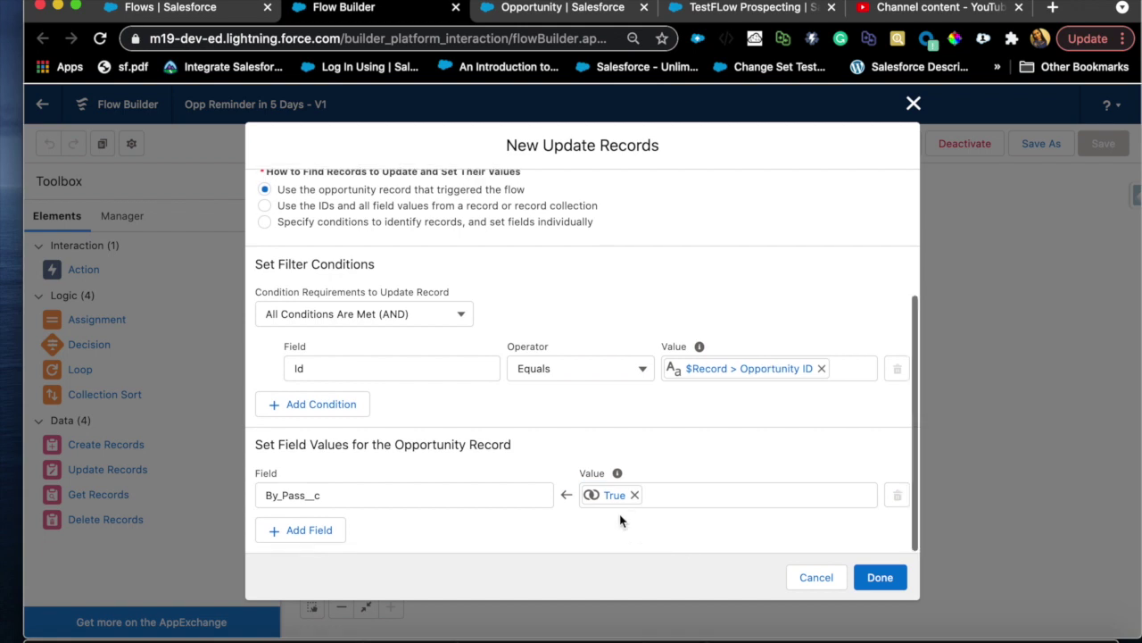
left_click(880, 577)
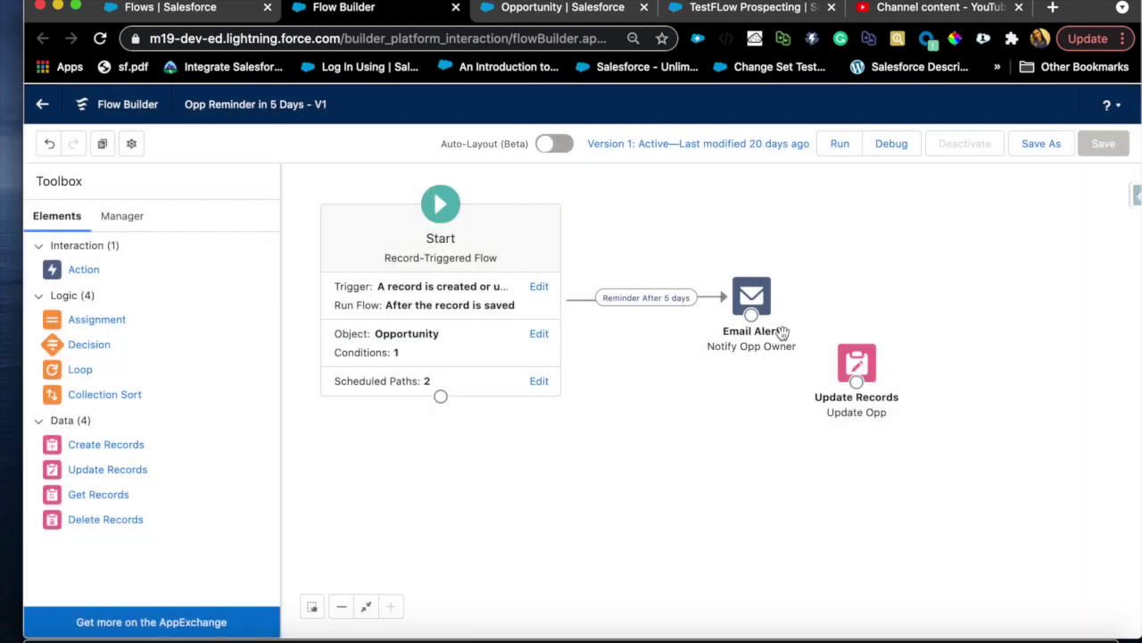
Connect the Notify Opp Owner email alert to Update Opp and place the update element level beside the alert.
left_click_drag(752, 314, 857, 379)
left_click_drag(856, 379, 893, 314)
Save the Opp Reminder in 5 Days flow as a new version and activate it.
left_click(1041, 143)
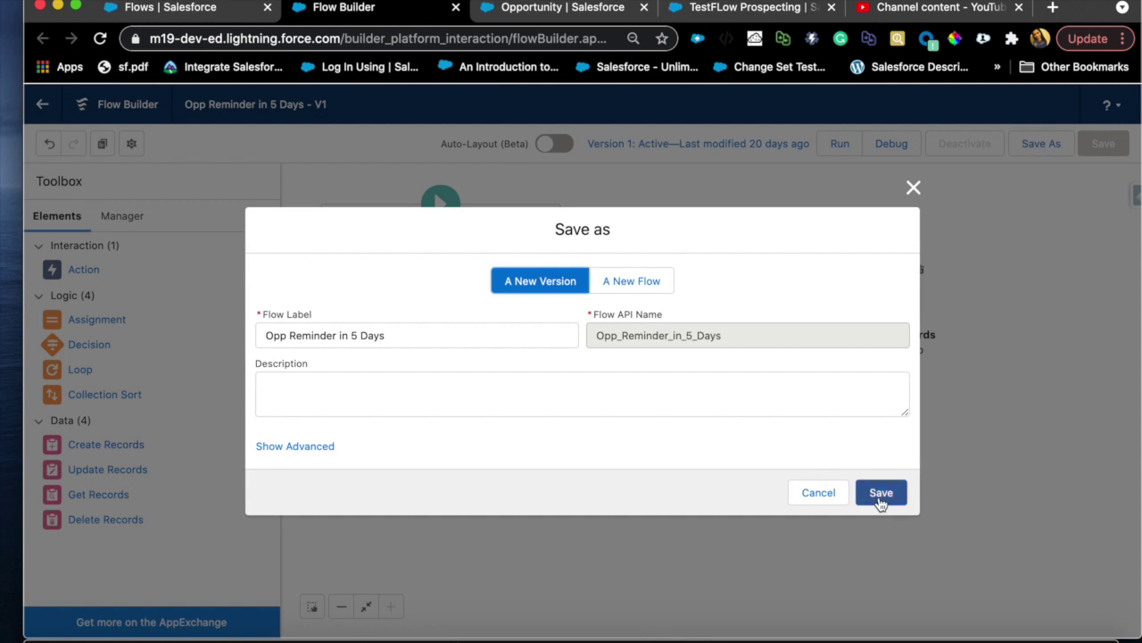
left_click(881, 494)
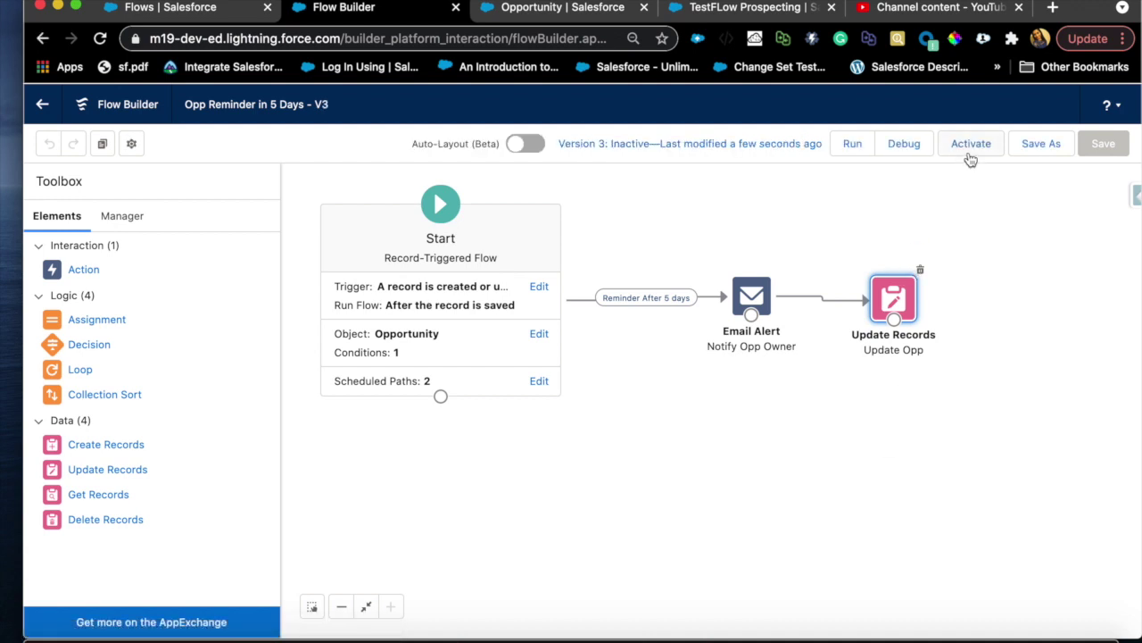
left_click(970, 156)
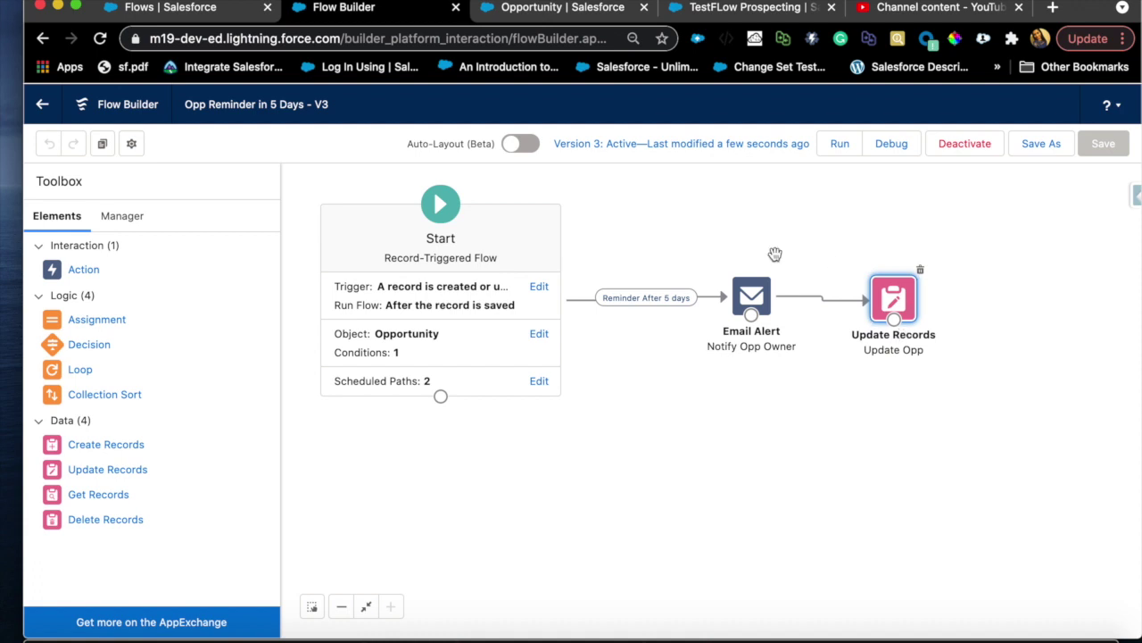
Create a new schedule-triggered flow from the Flows setup page, without auto-layout.
left_click(239, 13)
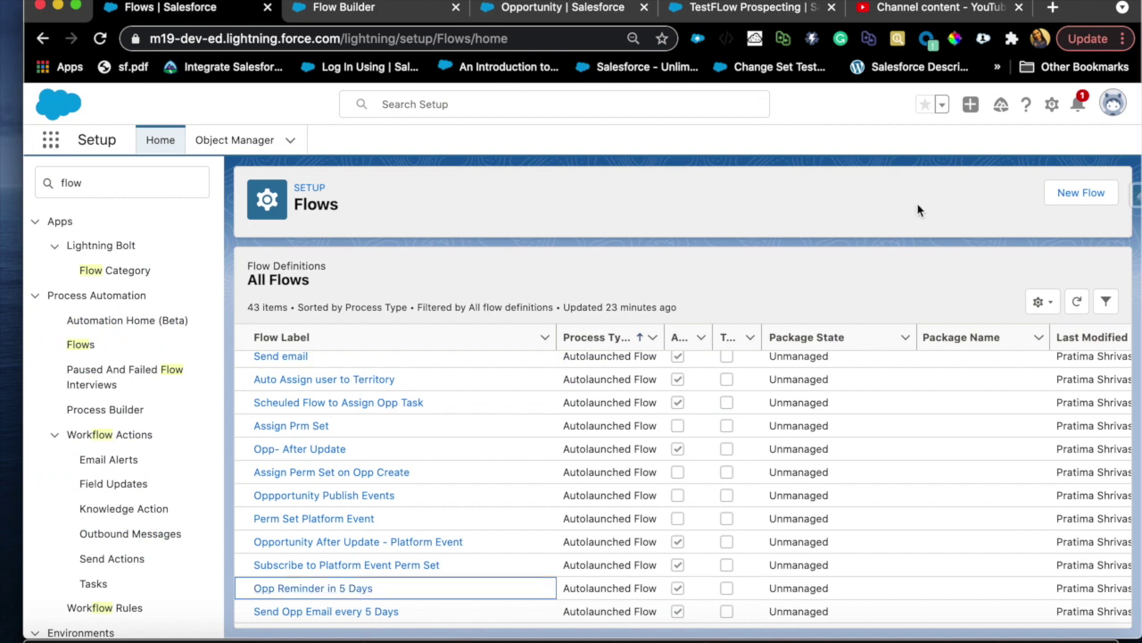
left_click(1076, 196)
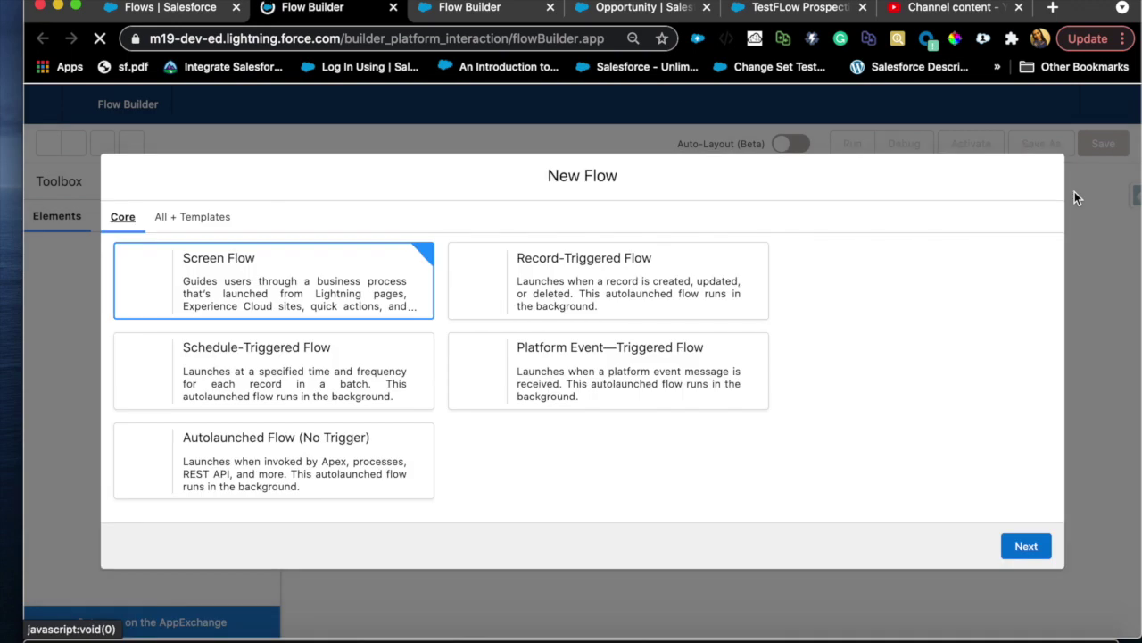
left_click(381, 378)
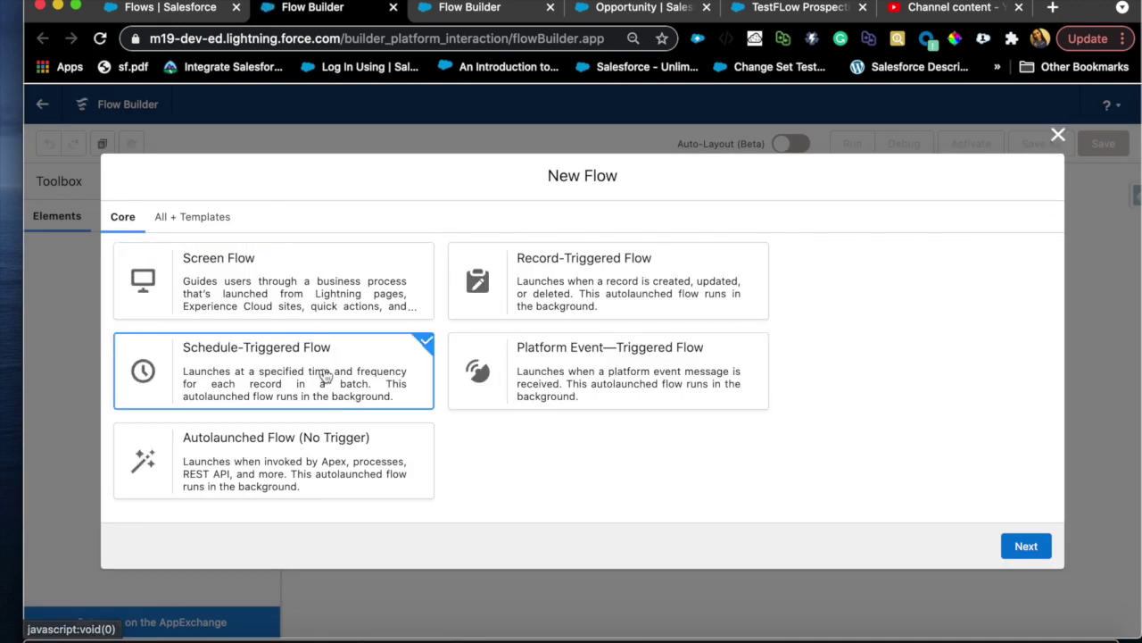
left_click(1037, 550)
left_click(551, 419)
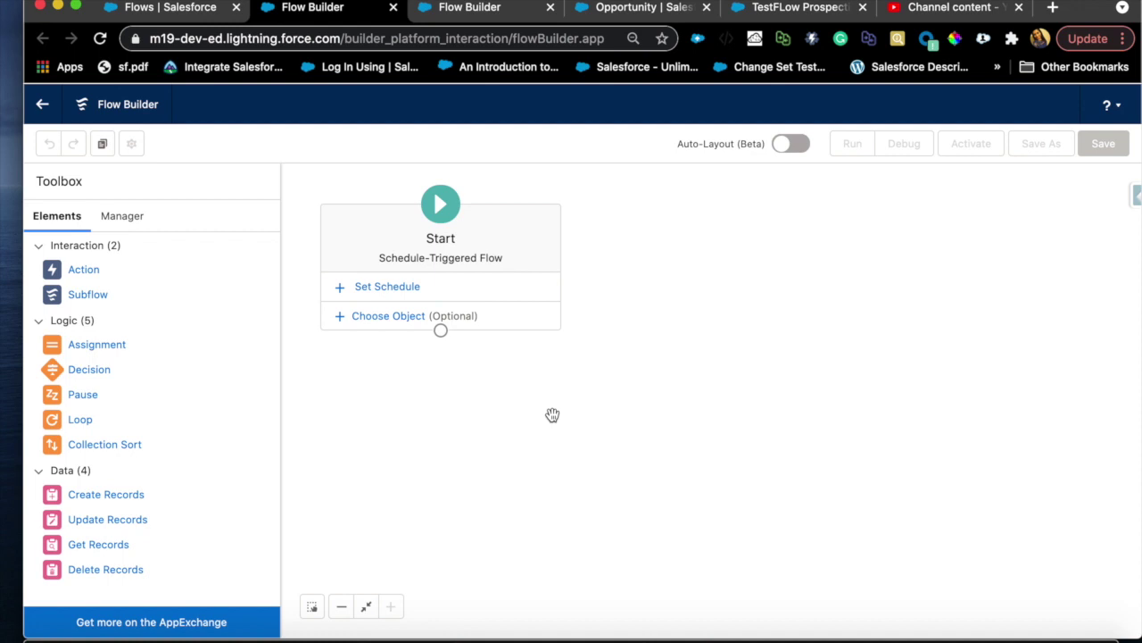
Set the flow's schedule to start on Apr 10, 2021 at 3:00 PM.
left_click(403, 299)
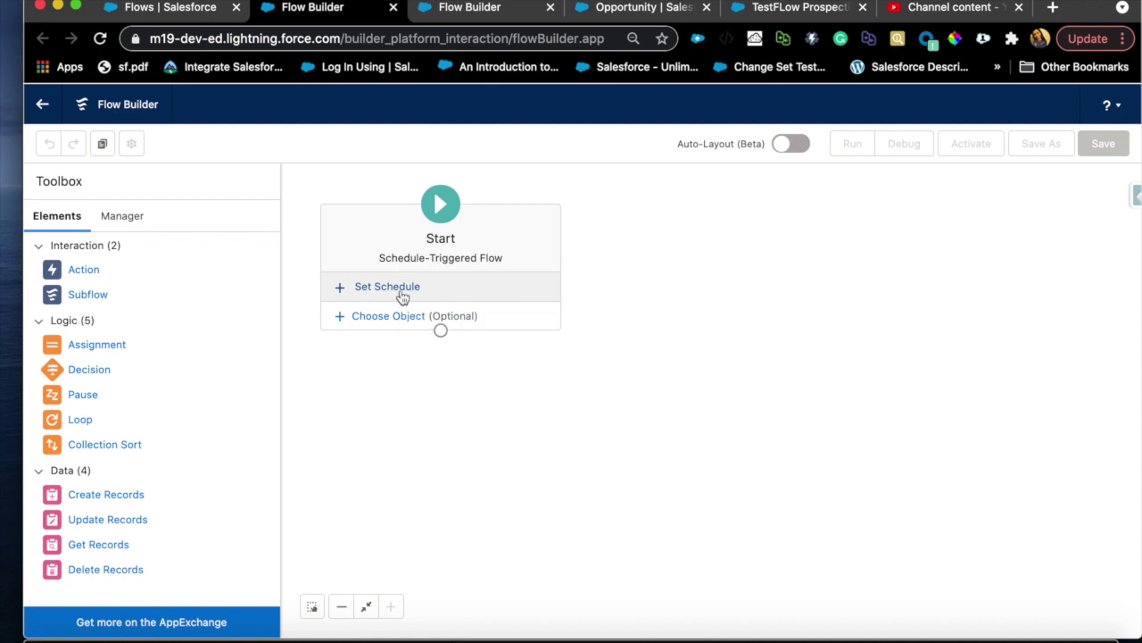
left_click(289, 354)
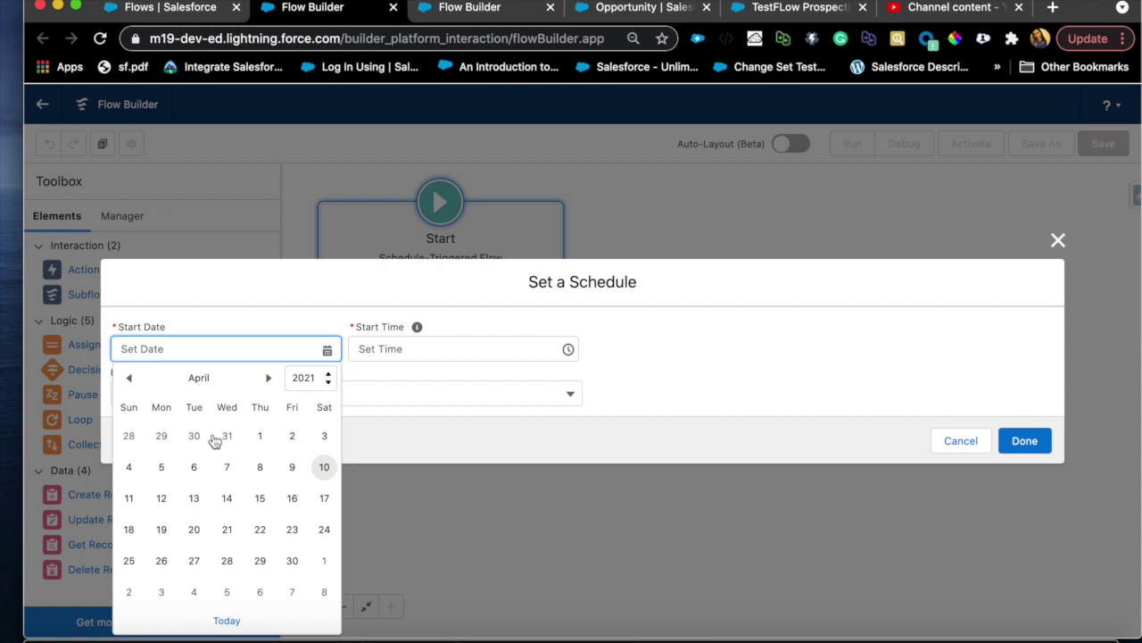
left_click(325, 467)
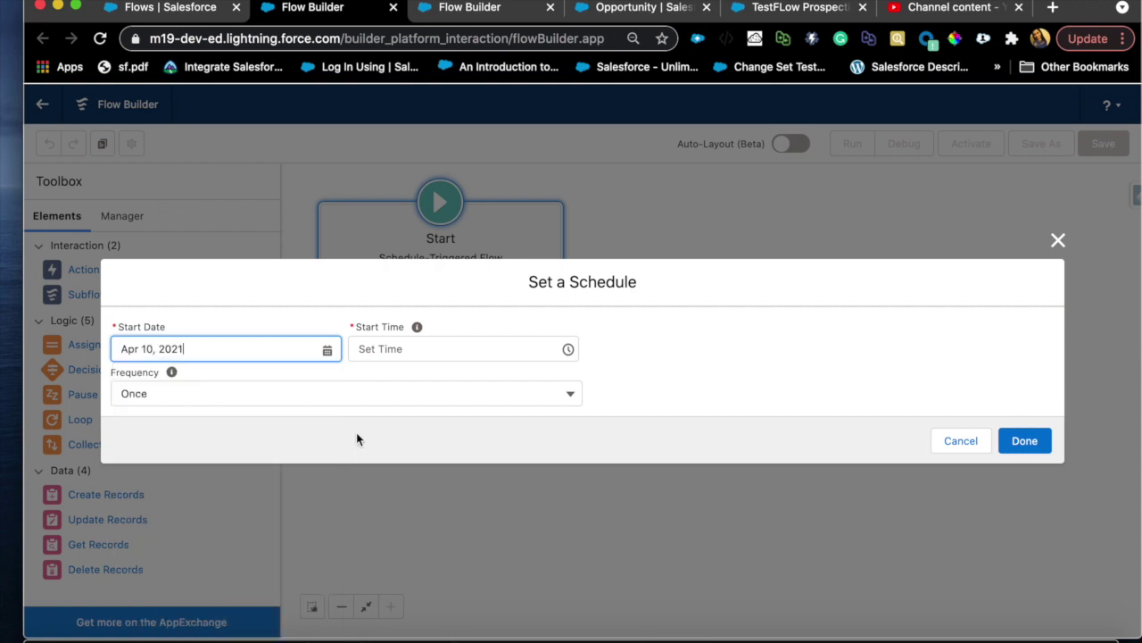
left_click(445, 353)
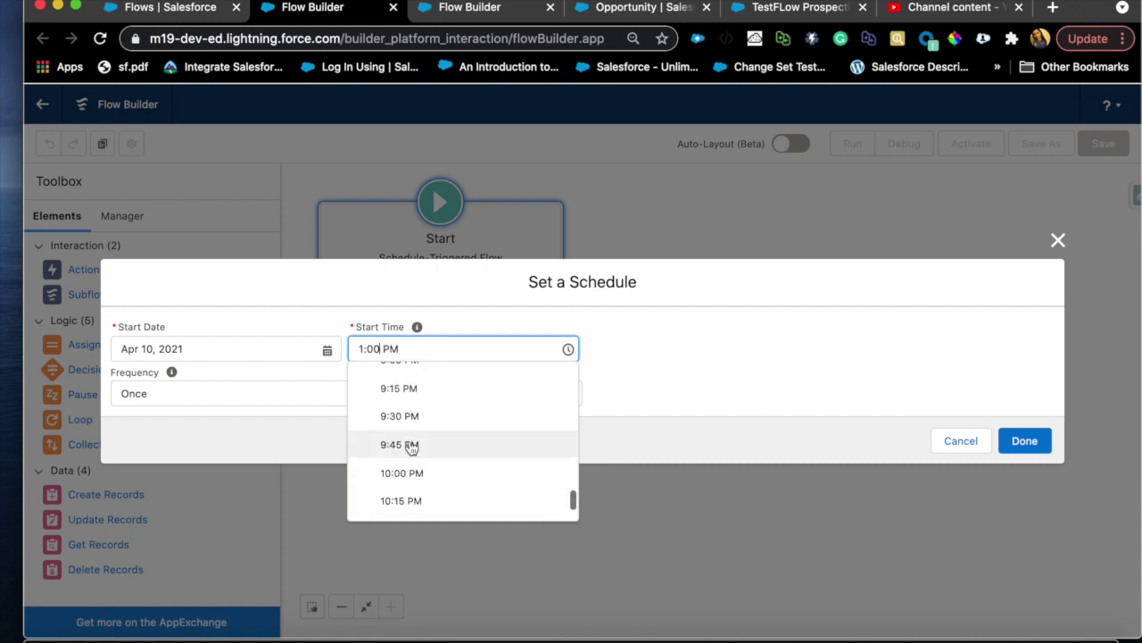
scroll(411, 448, "up", 3)
scroll(411, 448, "up", 5)
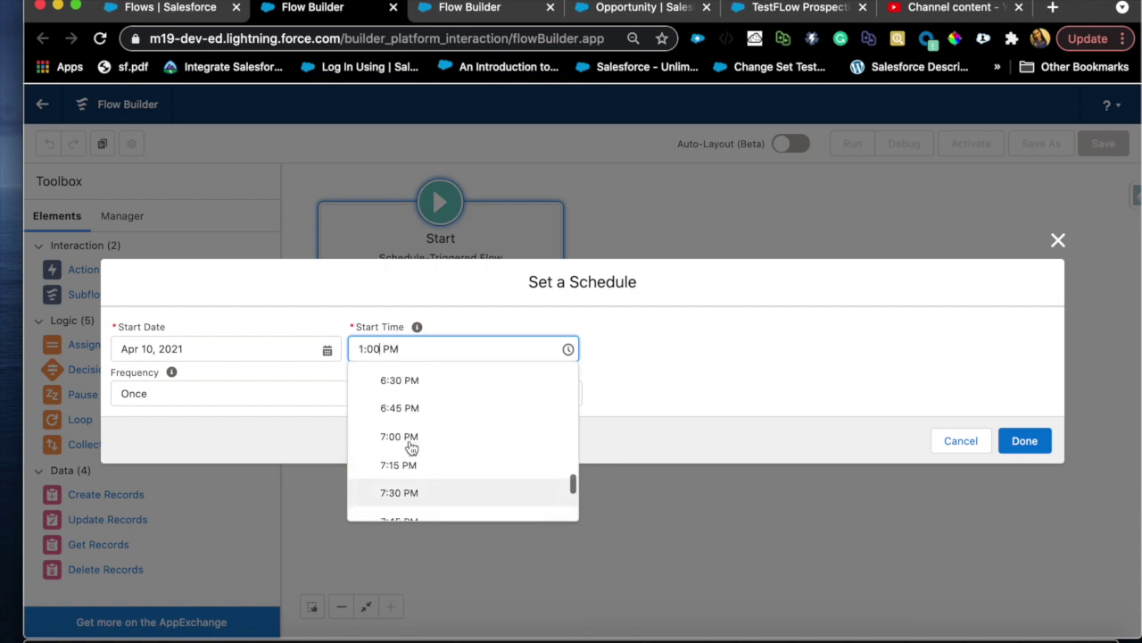
scroll(411, 448, "up", 5)
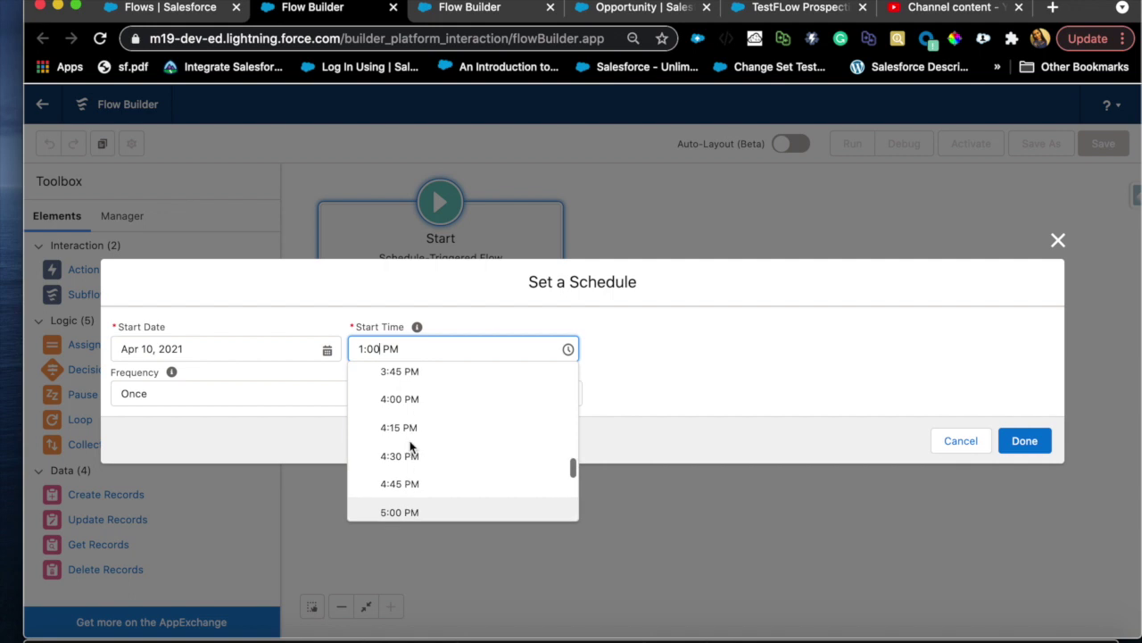
left_click(410, 417)
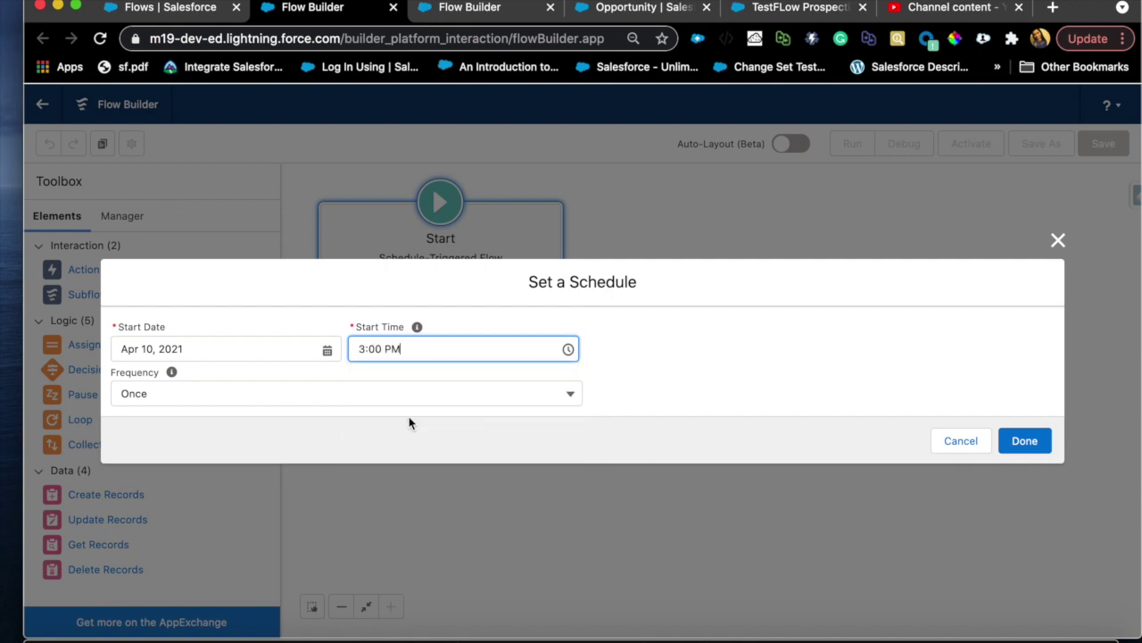
Make the schedule's frequency Daily and finish the schedule settings.
left_click(570, 396)
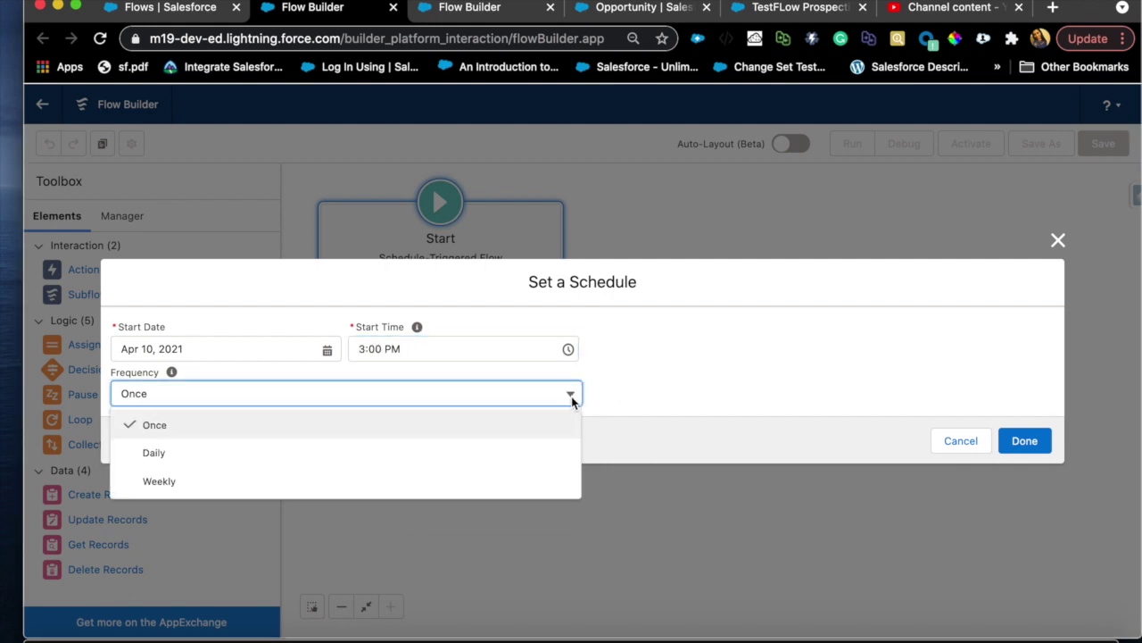
left_click(154, 453)
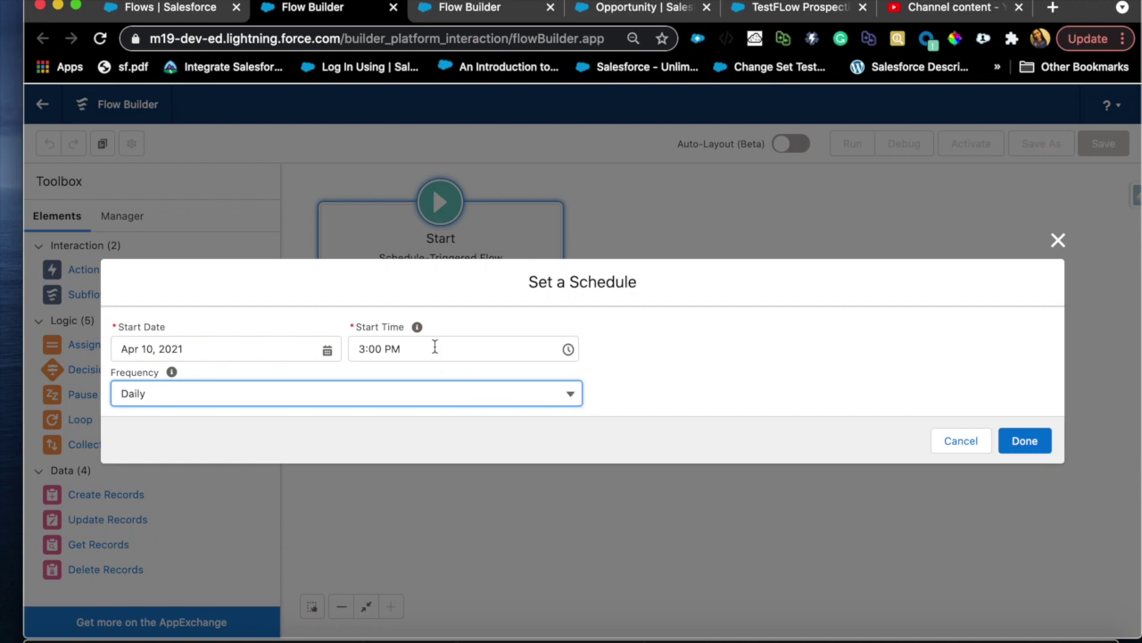
mouse_move(421, 332)
left_click(1024, 441)
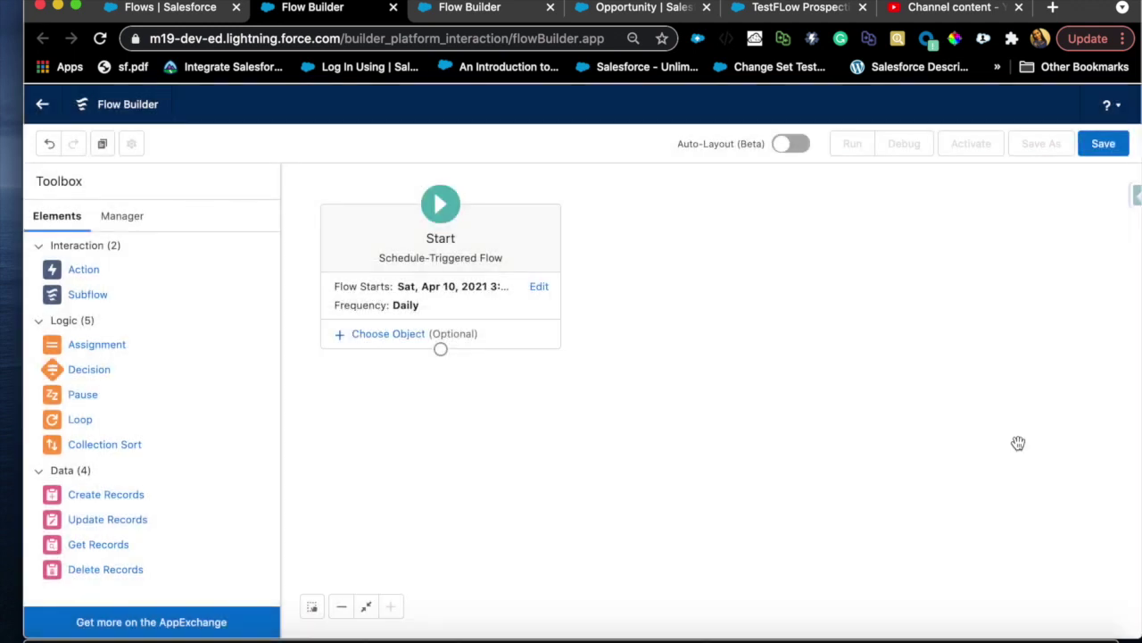
Choose Opportunity as the object whose records the scheduled flow runs for.
left_click(385, 340)
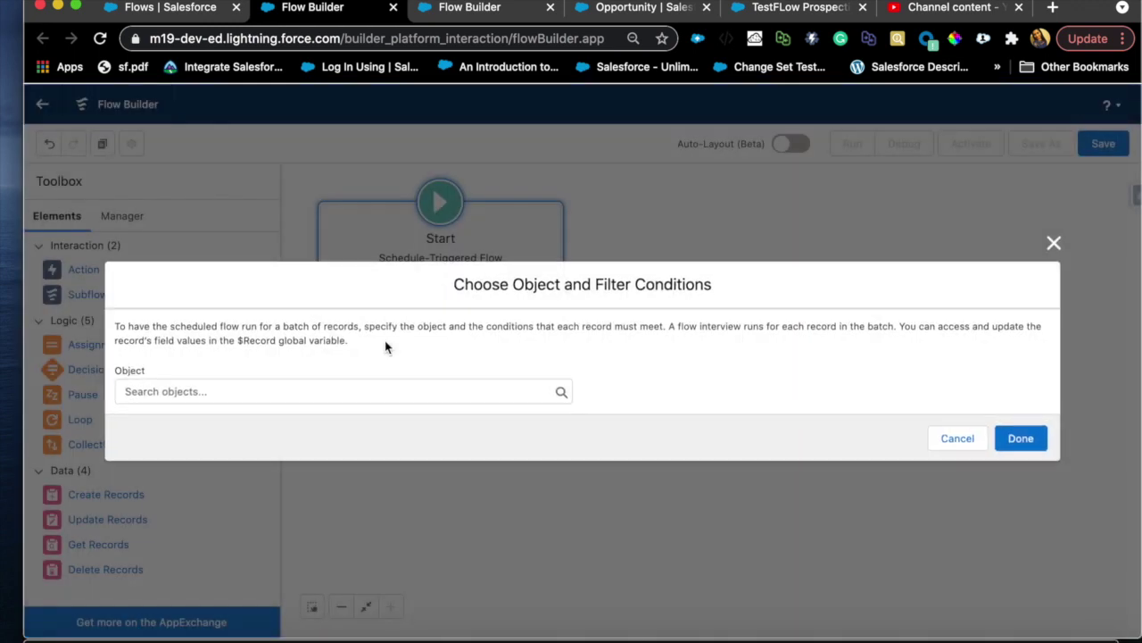
left_click(343, 385)
type("opp")
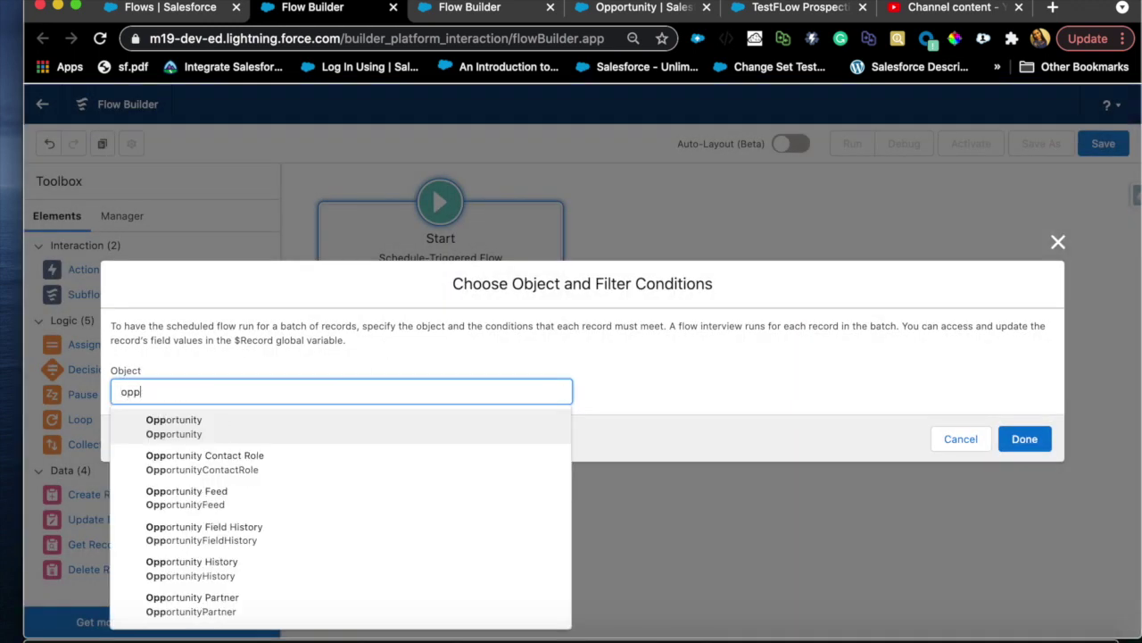
left_click(230, 427)
Add a filter condition requiring By_Pass__c to equal $GlobalConstant.True.
left_click(276, 429)
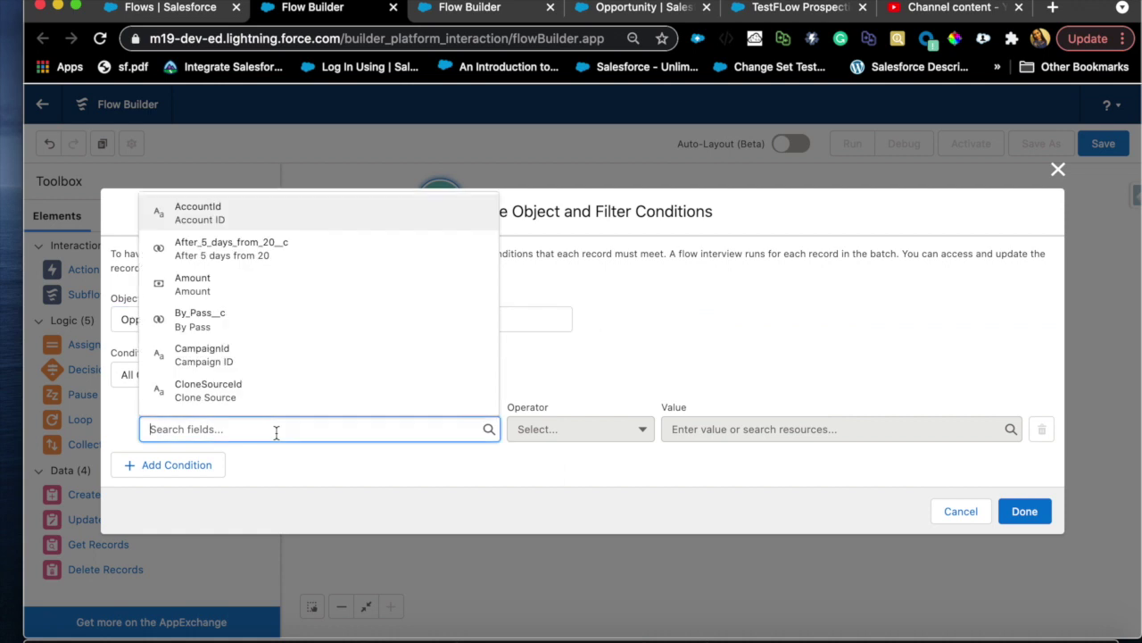
left_click(367, 412)
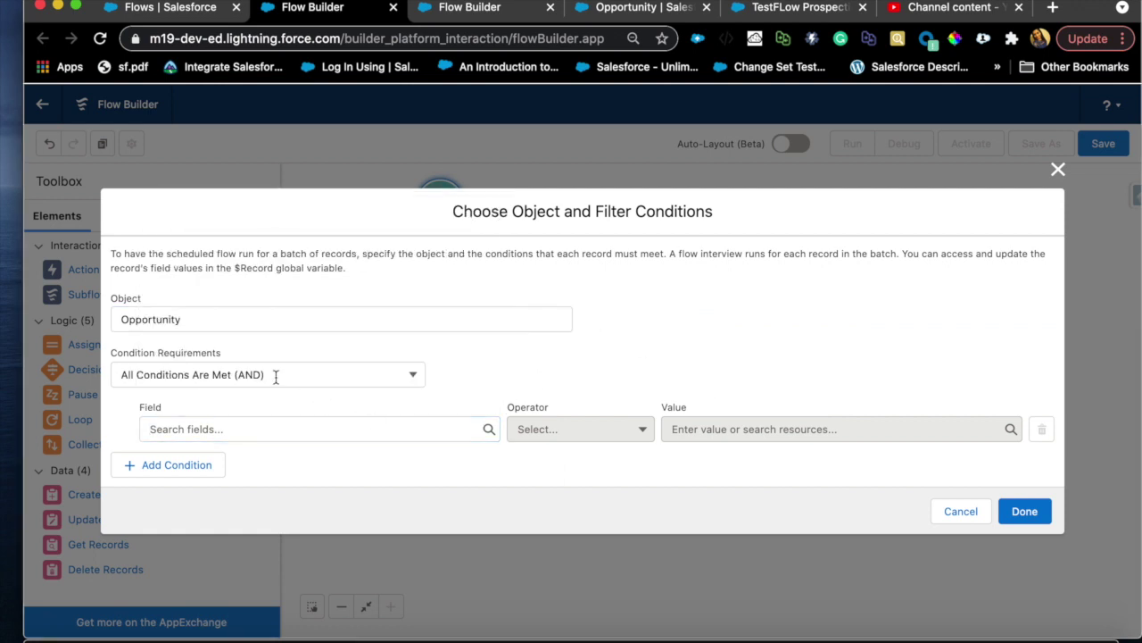
left_click(256, 421)
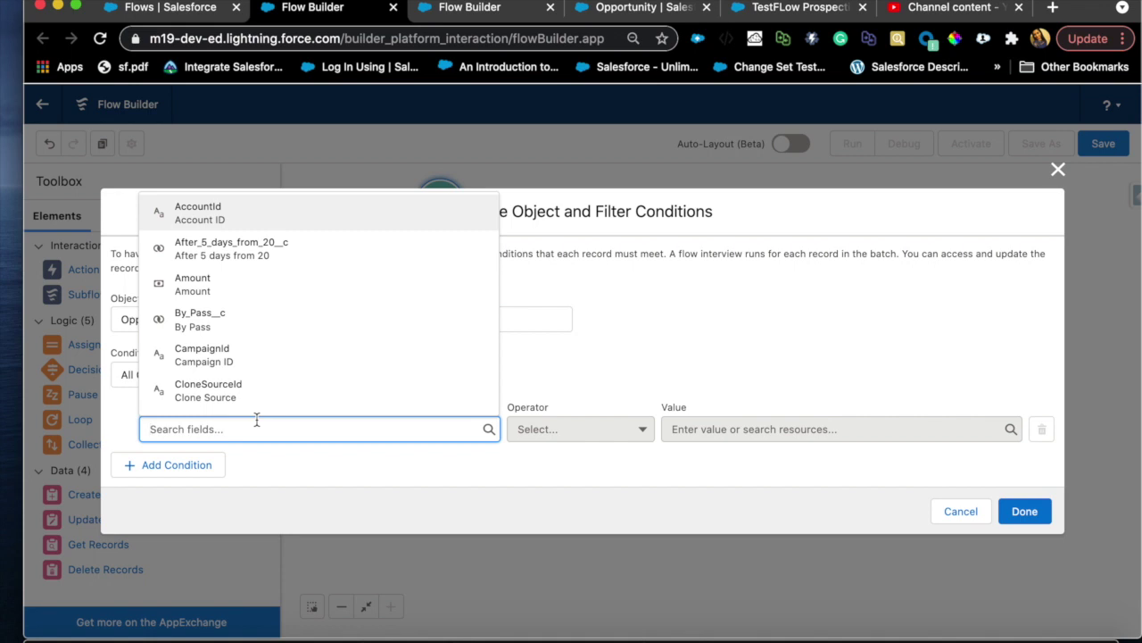
type("by")
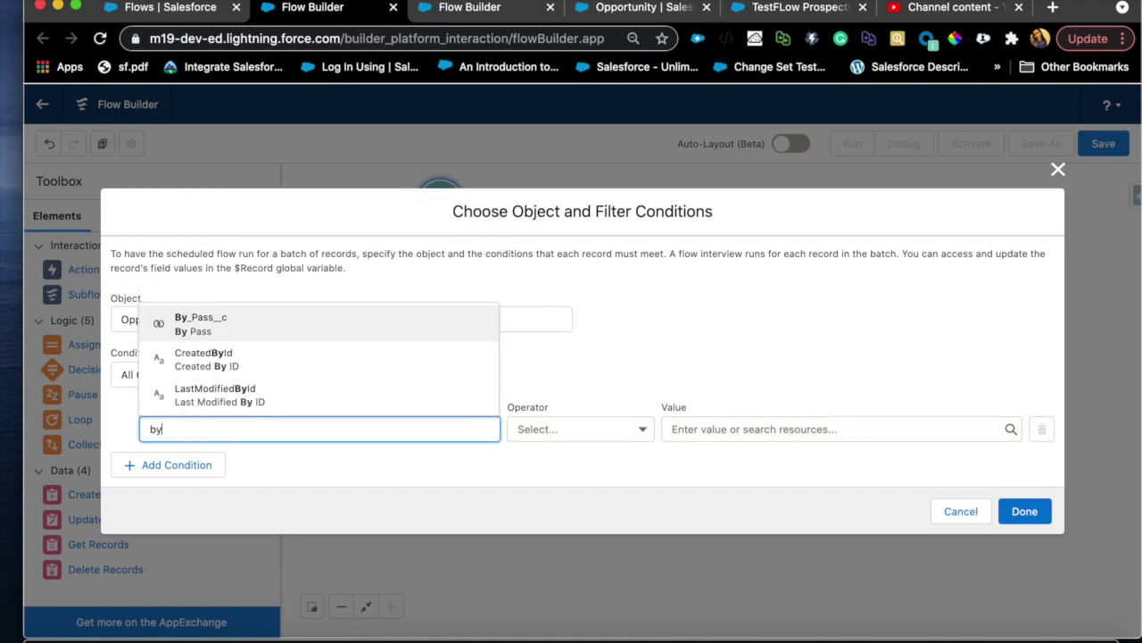
left_click(198, 326)
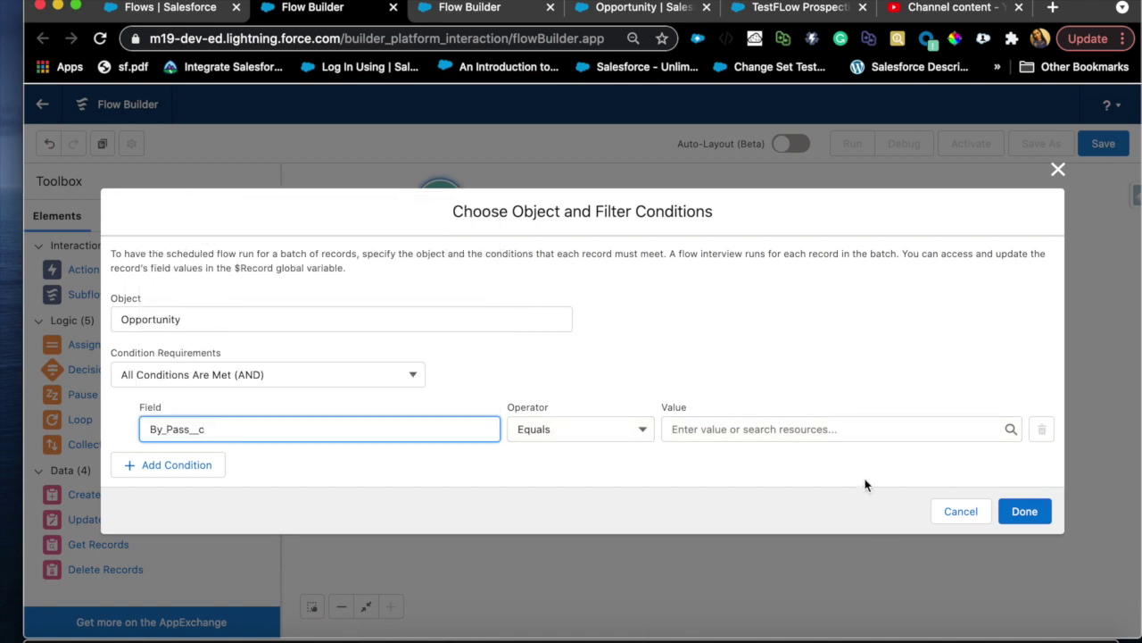
left_click(855, 433)
type("tru")
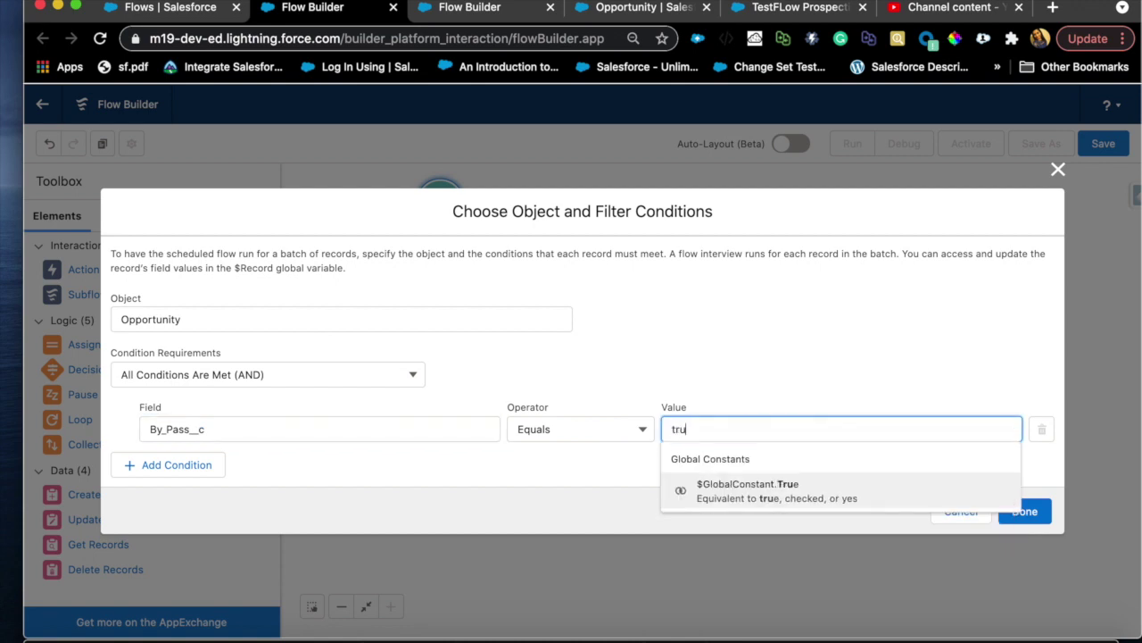
left_click(749, 486)
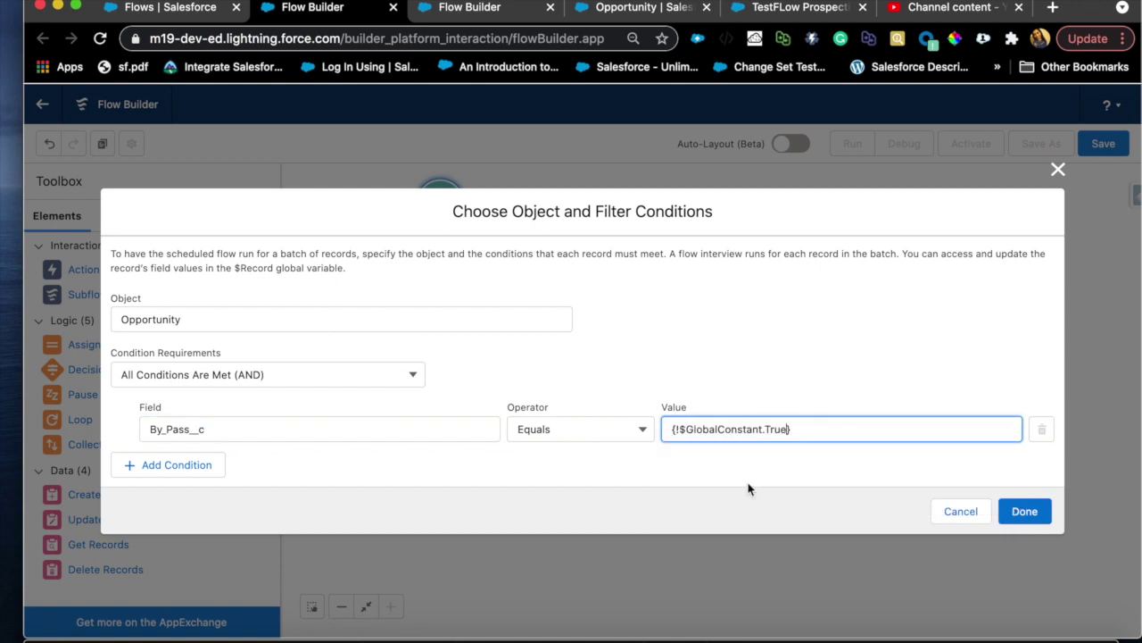
Add a second filter condition requiring StageName to equal Prospecting, and finish the object and filter settings.
left_click(203, 464)
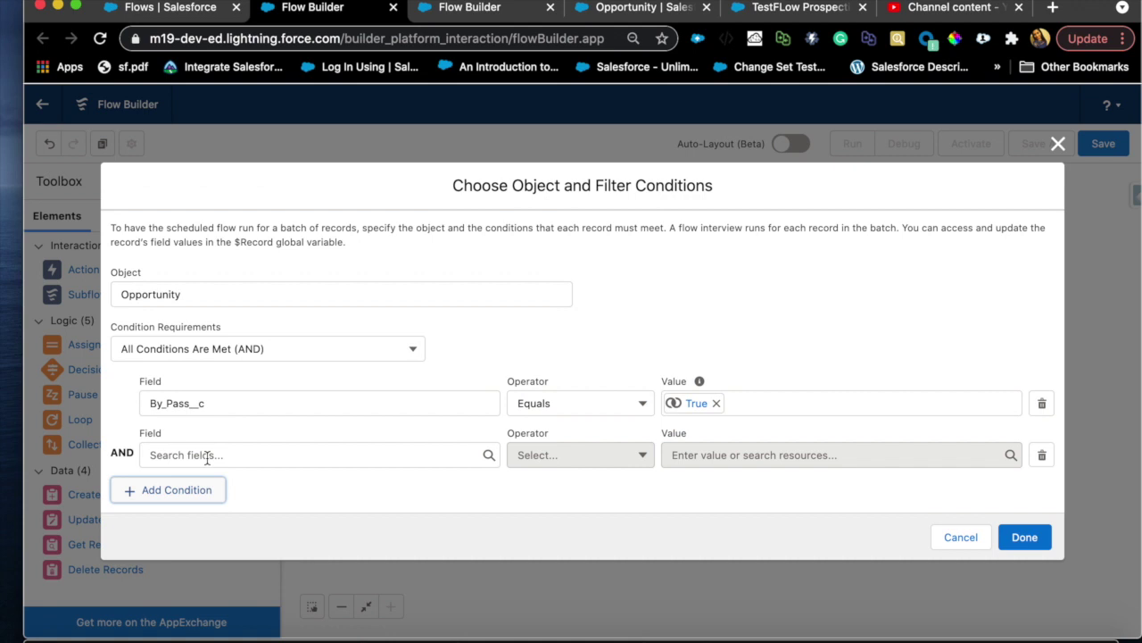
left_click(244, 455)
type("stag")
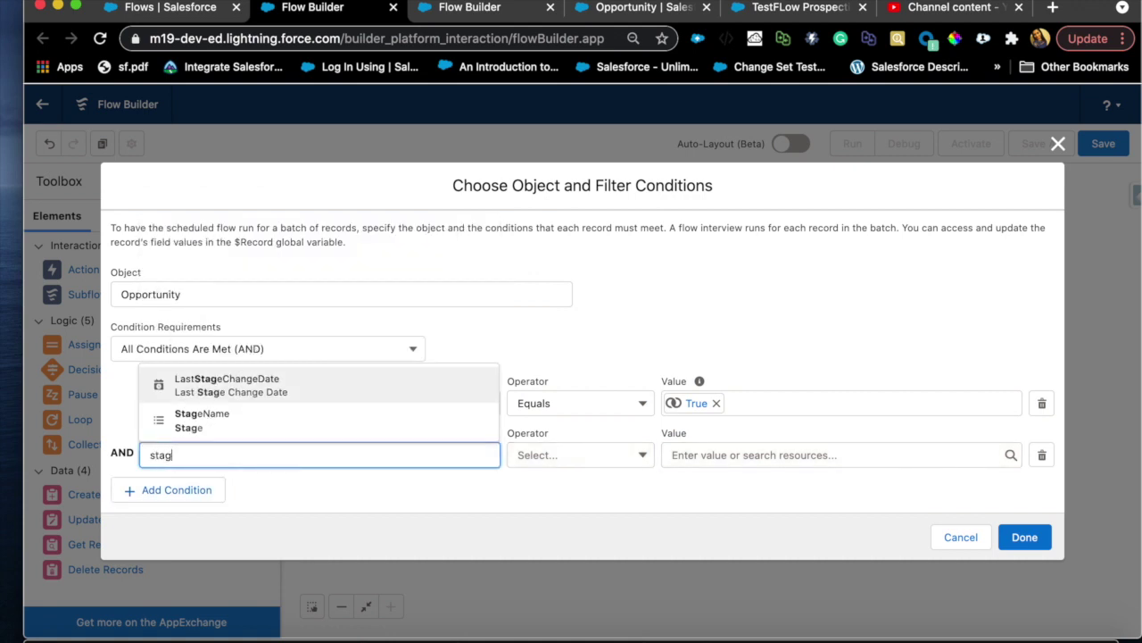
left_click(230, 418)
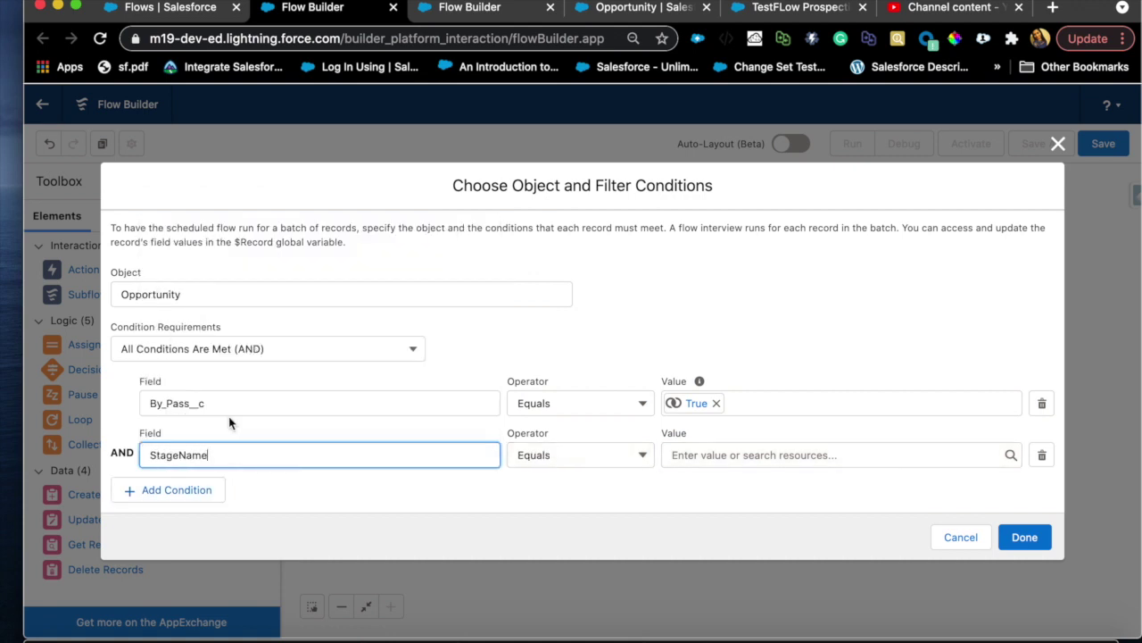
left_click(697, 457)
type("pros")
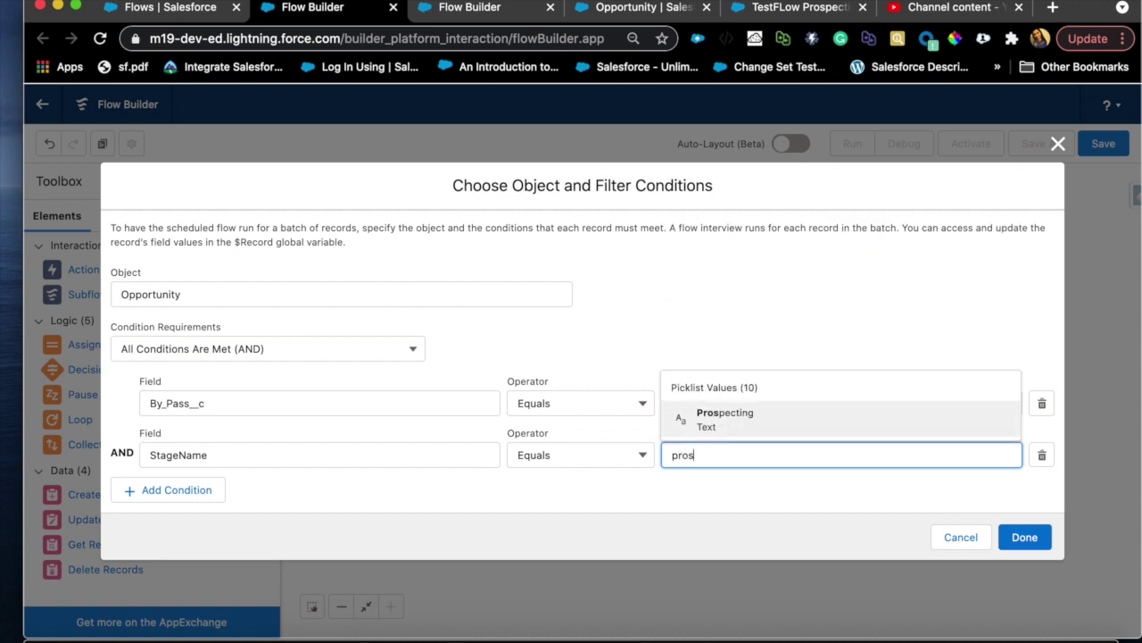
left_click(730, 427)
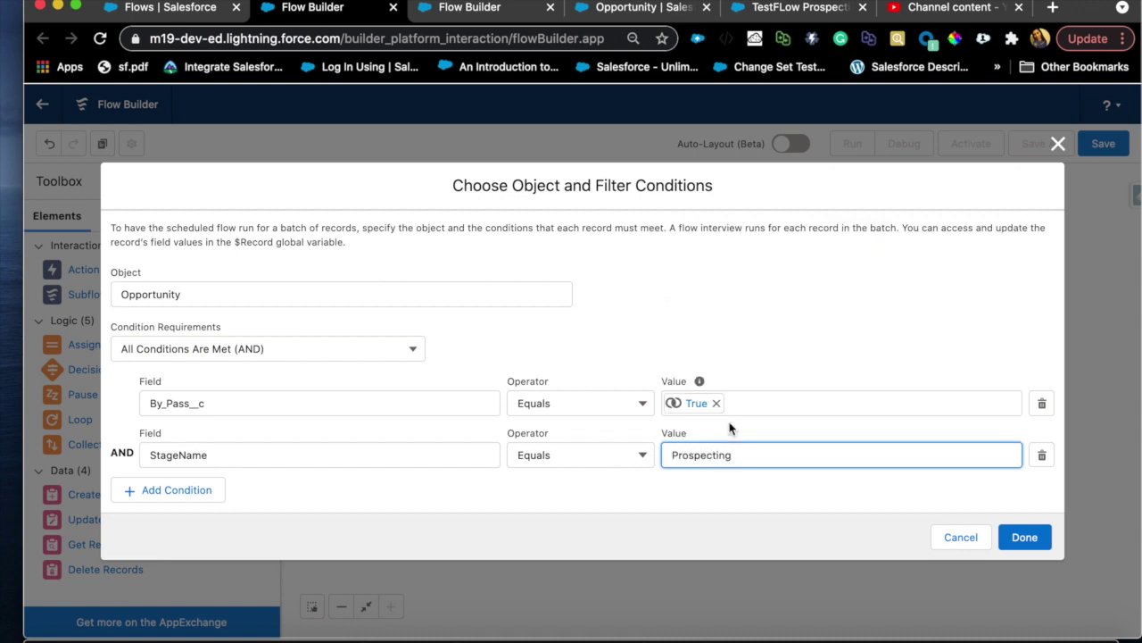
left_click(734, 486)
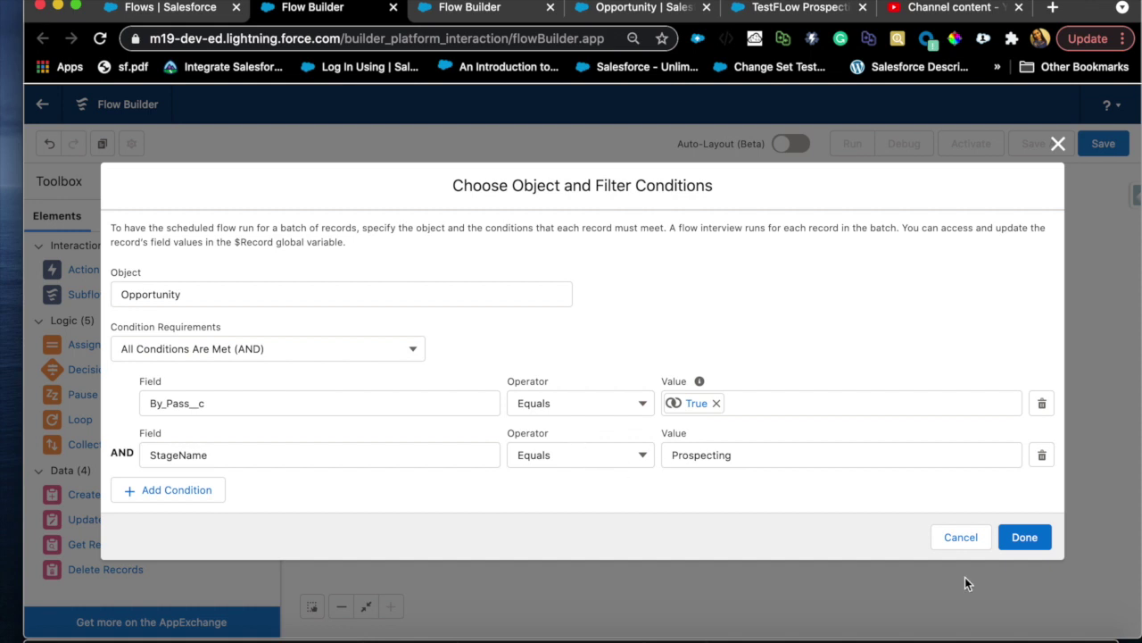
left_click(1022, 536)
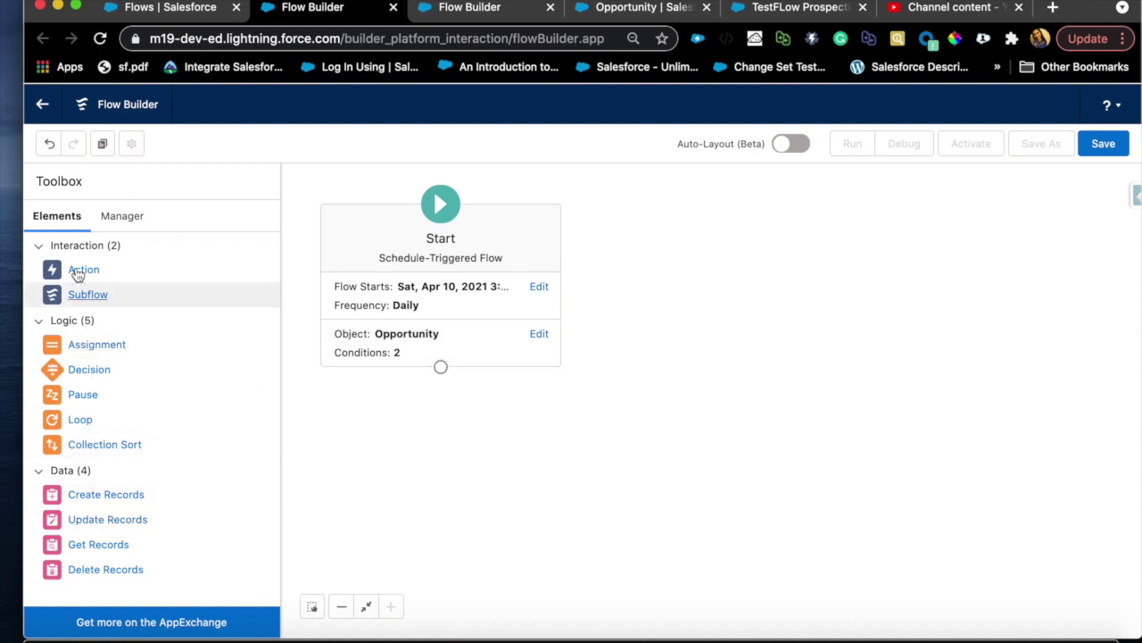
Add an action element beside Start, filter the actions by type to email alerts, and choose the Notify Opp Owner alert.
left_click_drag(81, 278, 730, 265)
left_click(372, 211)
left_click(337, 279)
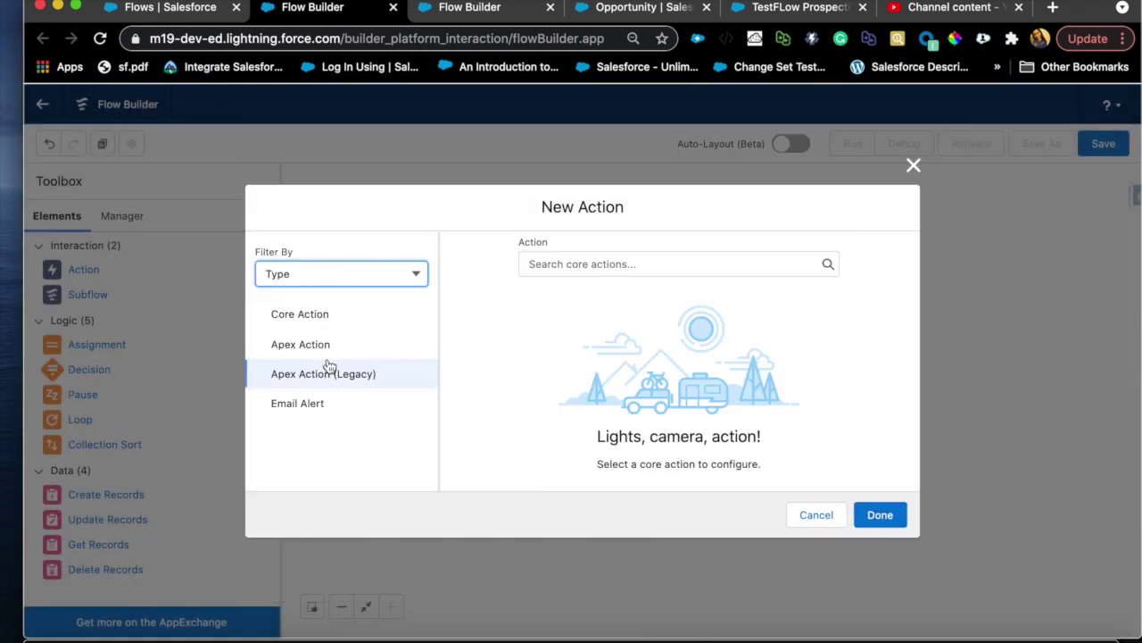
left_click(306, 413)
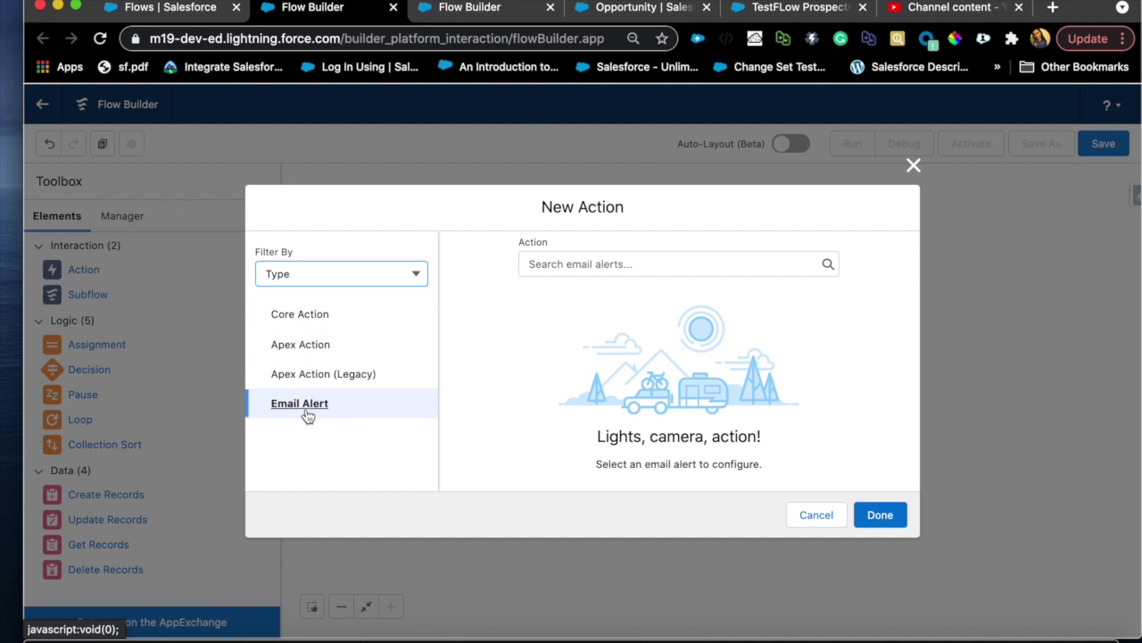
left_click(554, 264)
left_click(596, 299)
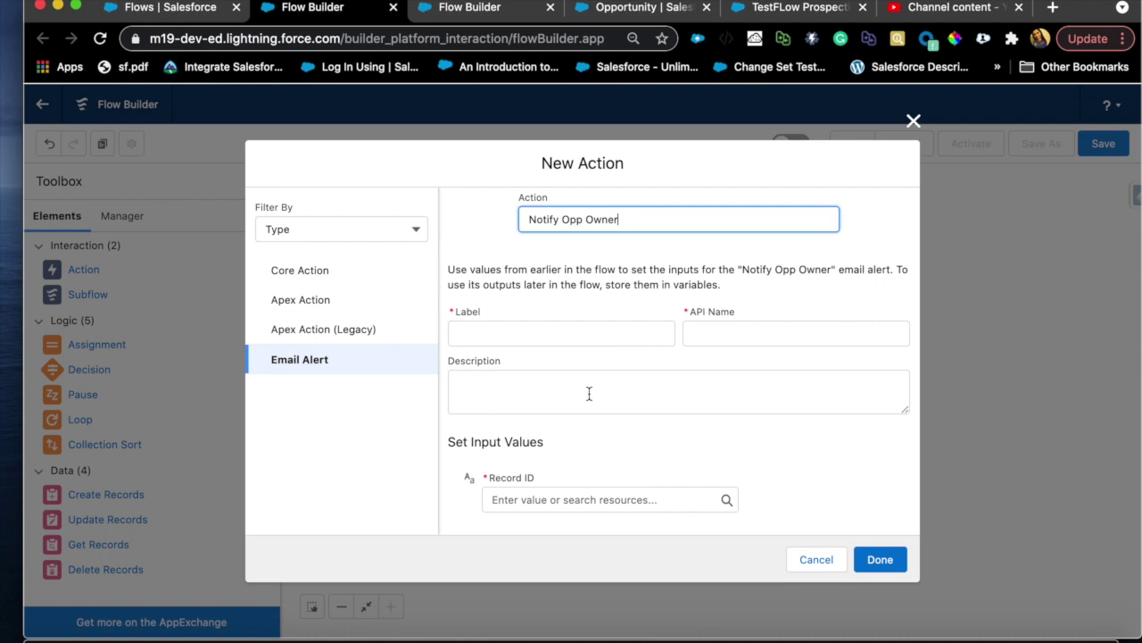
Label the email alert action Notify Opp owner, set its record ID to {!$Record.Id}, and finish the action.
left_click(531, 335)
type("Notify Opp owner")
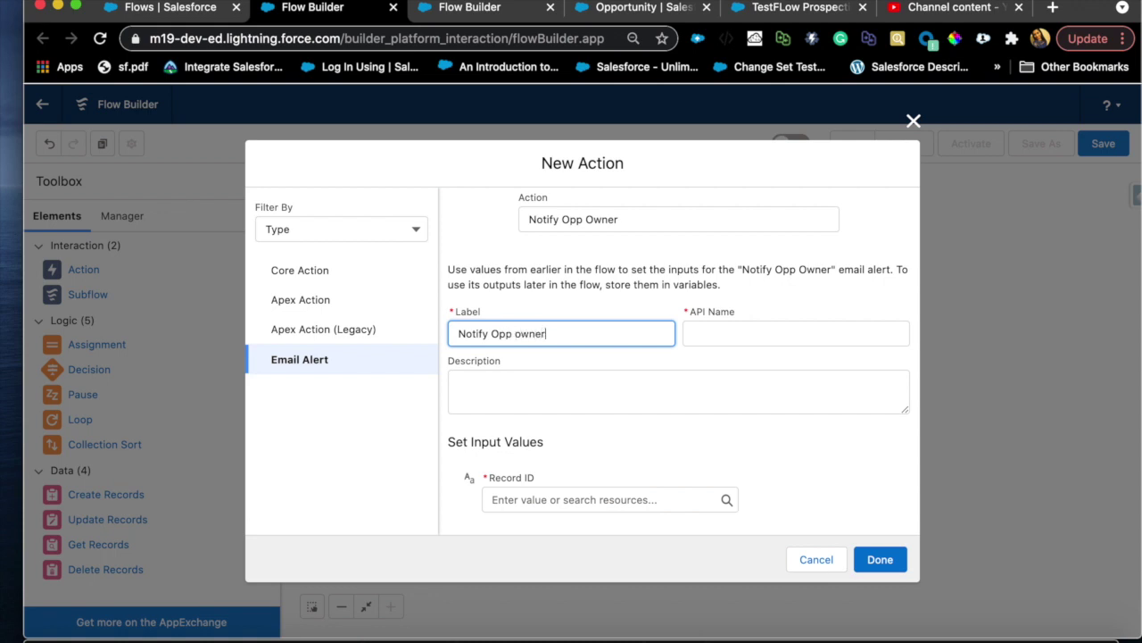
left_click(539, 501)
type("rec")
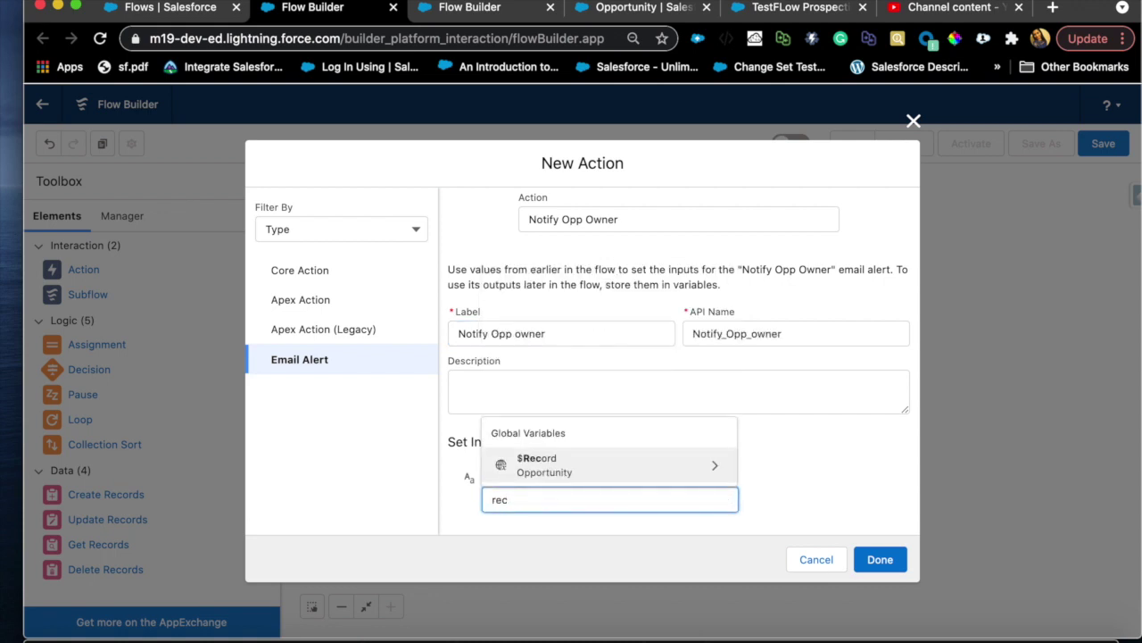
left_click(594, 465)
type("id")
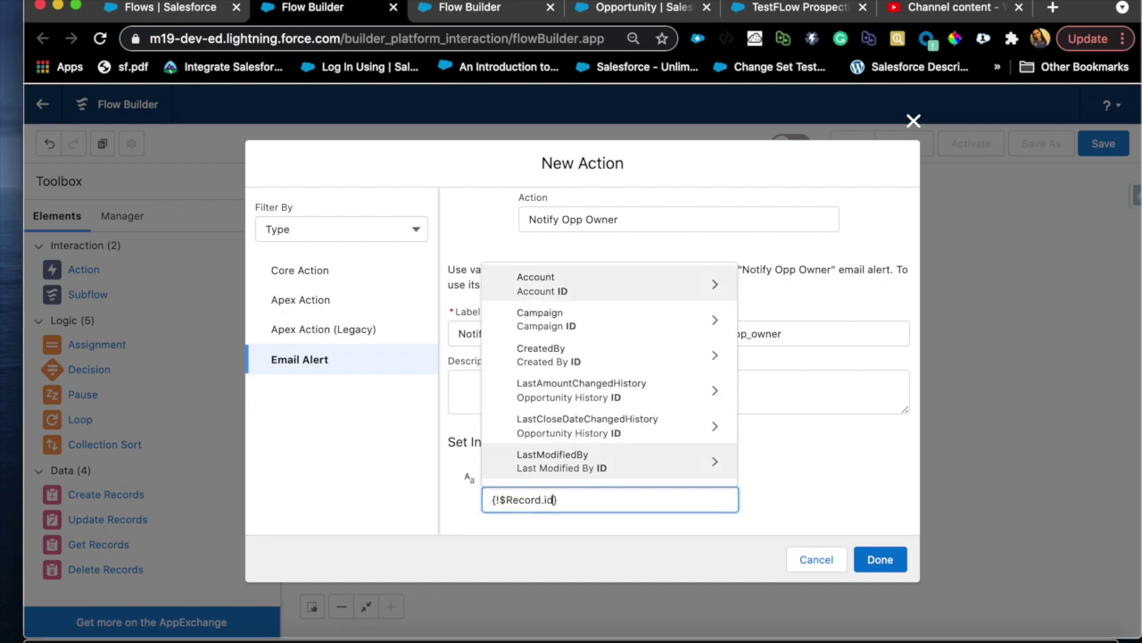
scroll(509, 423, "down", 4)
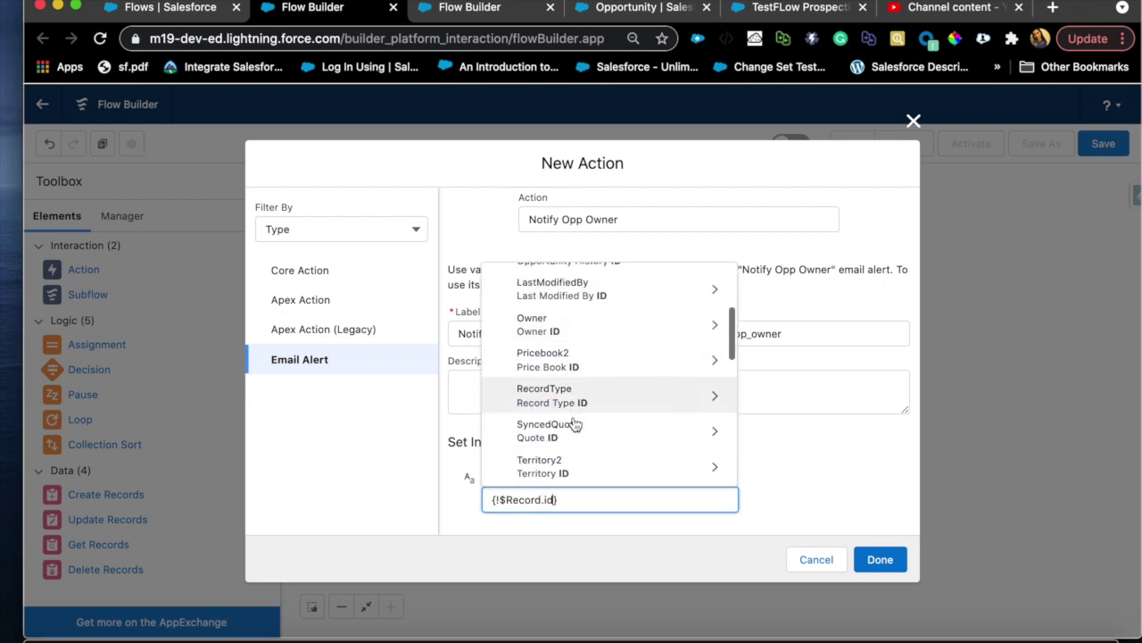
scroll(575, 425, "down", 5)
scroll(576, 428, "down", 1)
left_click(571, 437)
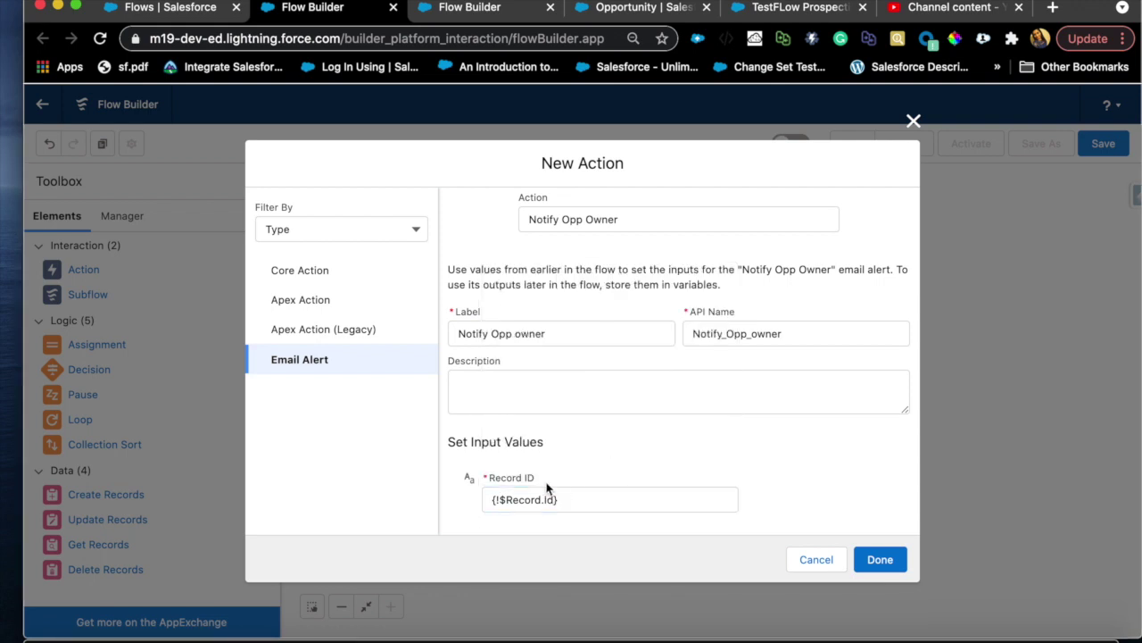
left_click(880, 559)
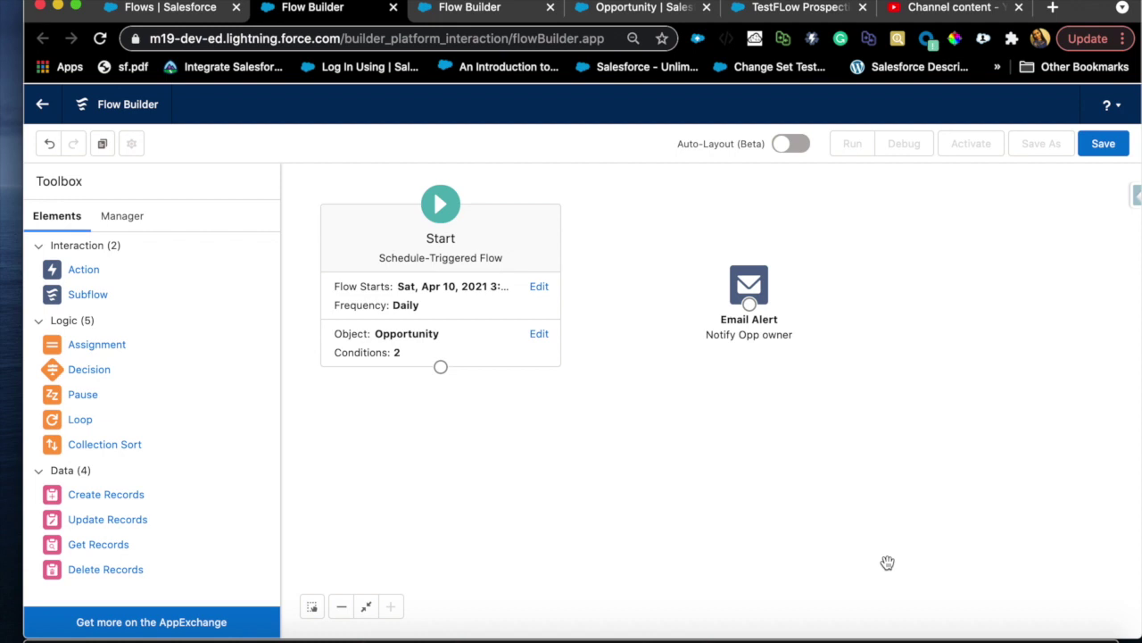
Connect Start to the email alert and save the flow with the label Send Recurring Email on Prospecting stage.
left_click(442, 369)
left_click_drag(444, 370, 752, 291)
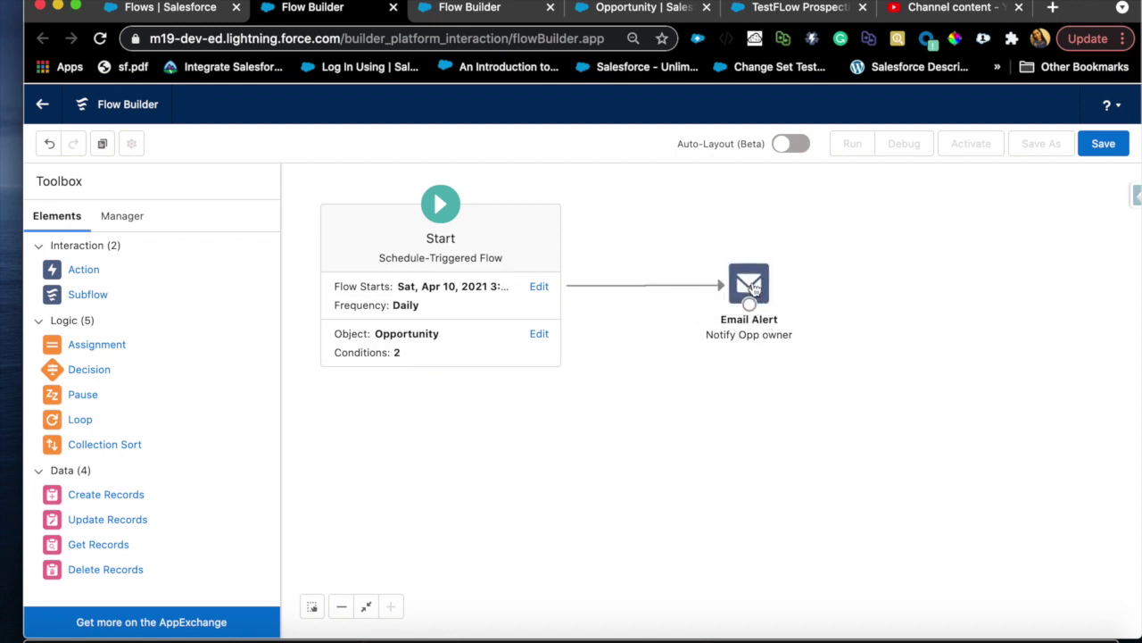
left_click(1103, 143)
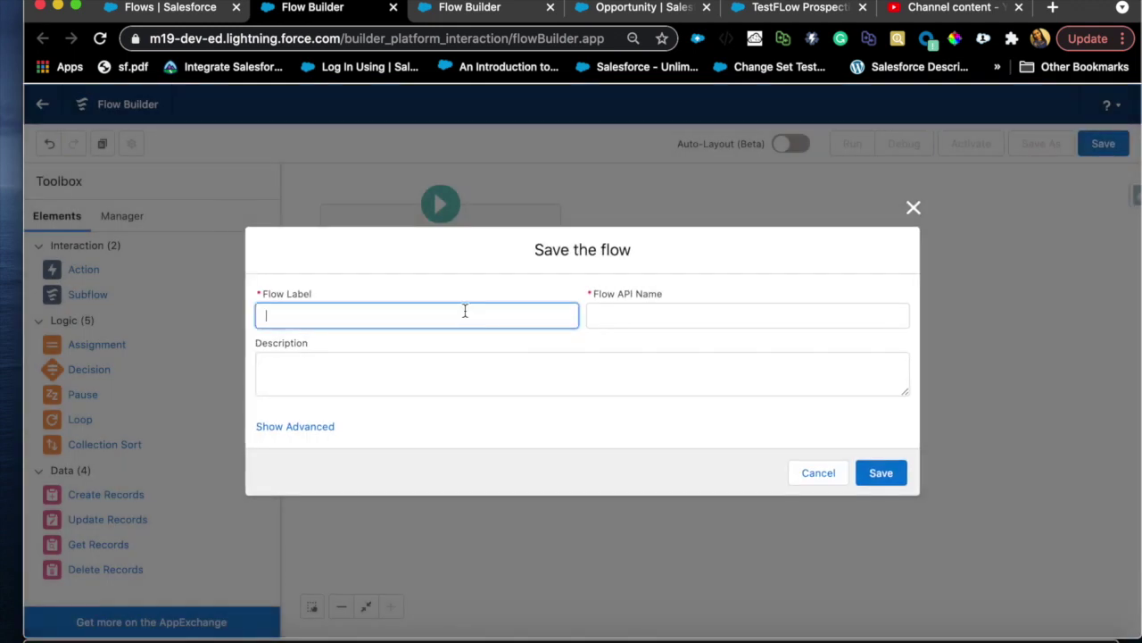
type("Send Email")
key("BackSpace")
key("BackSpace")
key("BackSpace")
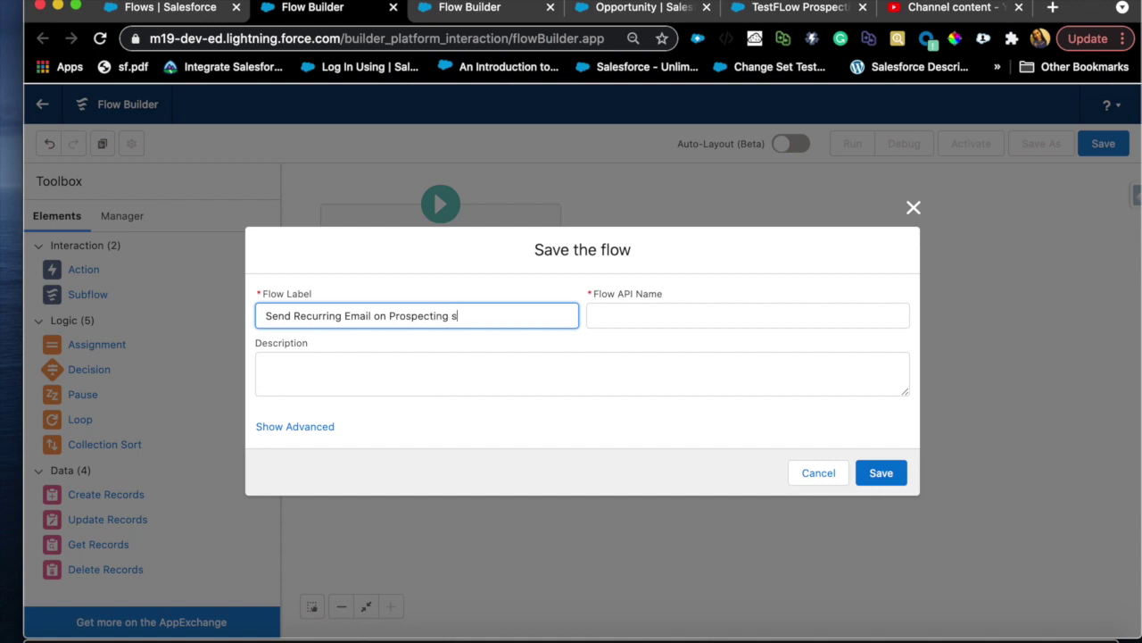
type("tage")
left_click(650, 314)
left_click(594, 382)
left_click(877, 470)
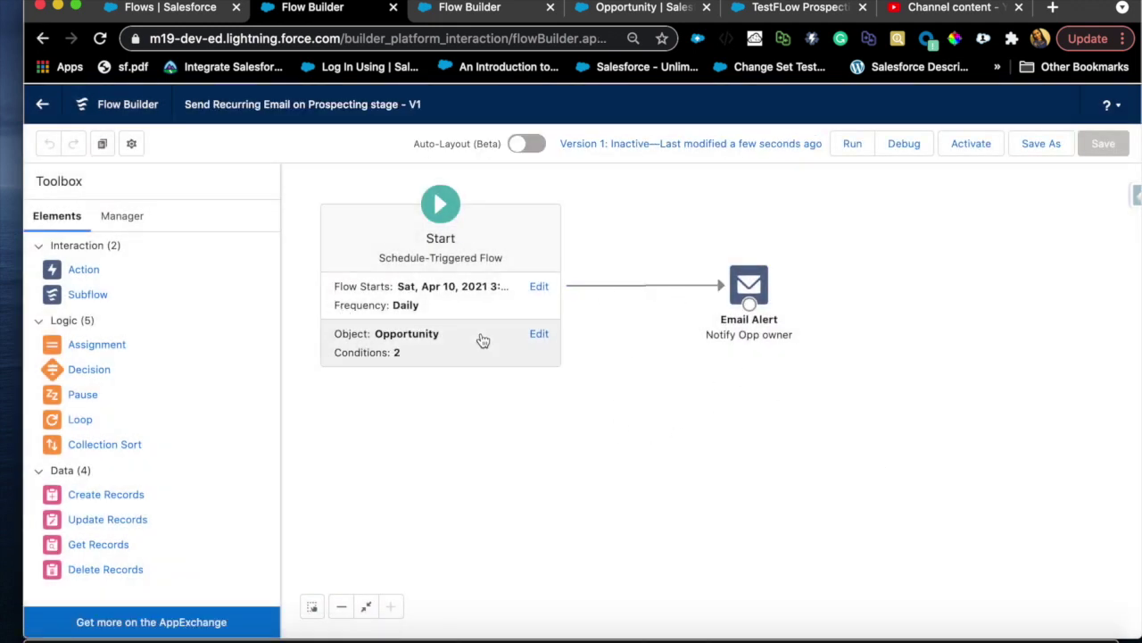
Compare the Opp Reminder in 5 Days flow with the Send Recurring Email on Prospecting stage flow.
left_click(428, 8)
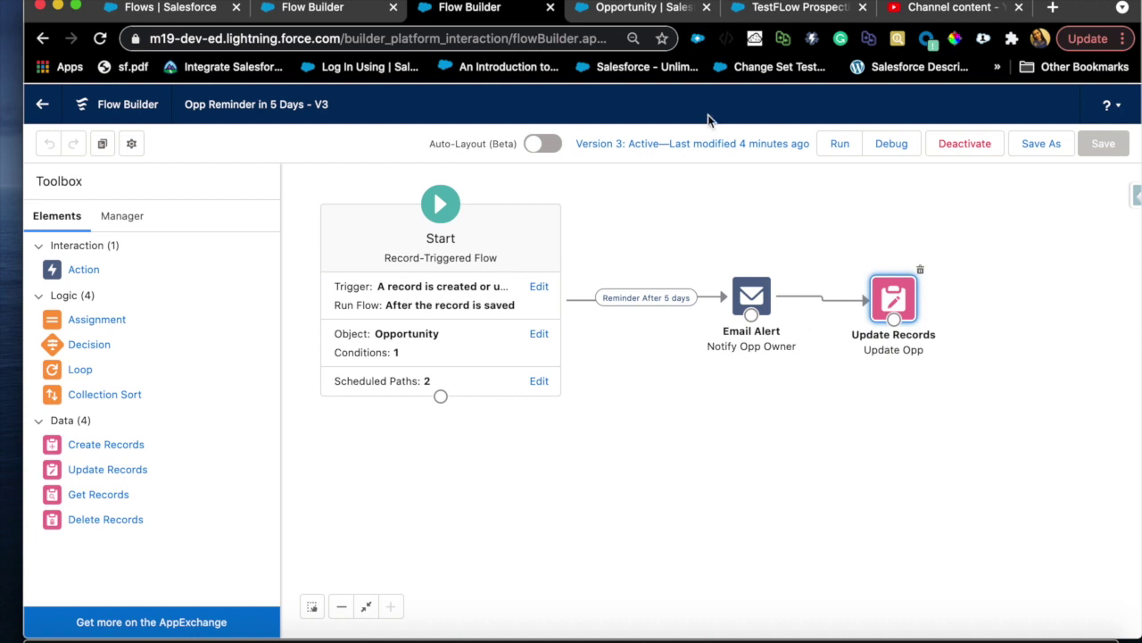
left_click(293, 7)
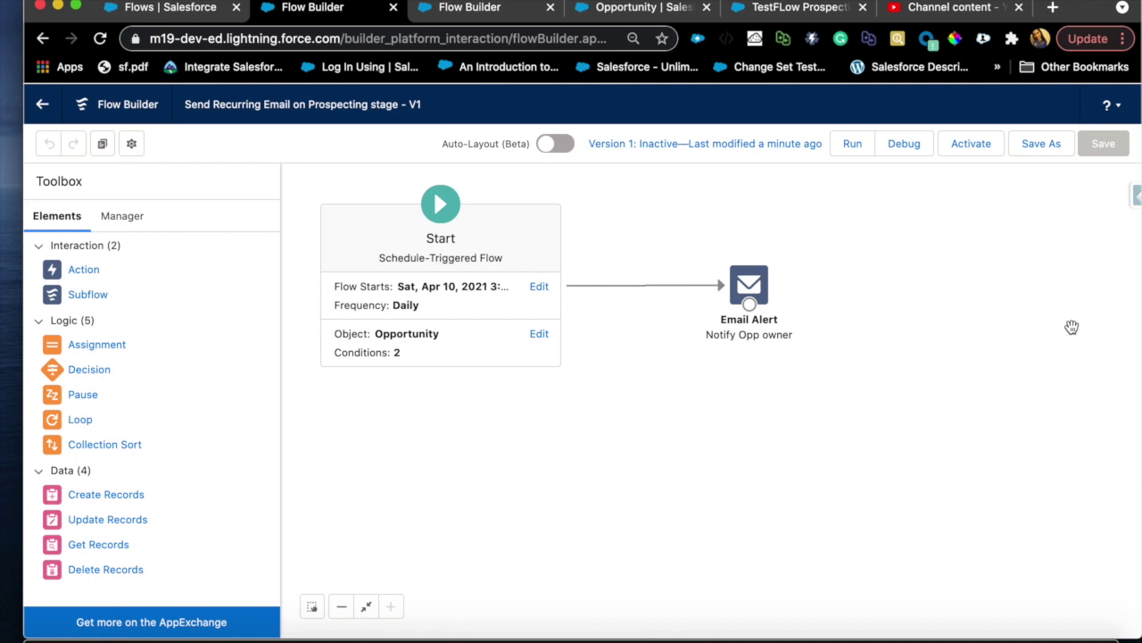
left_click(446, 14)
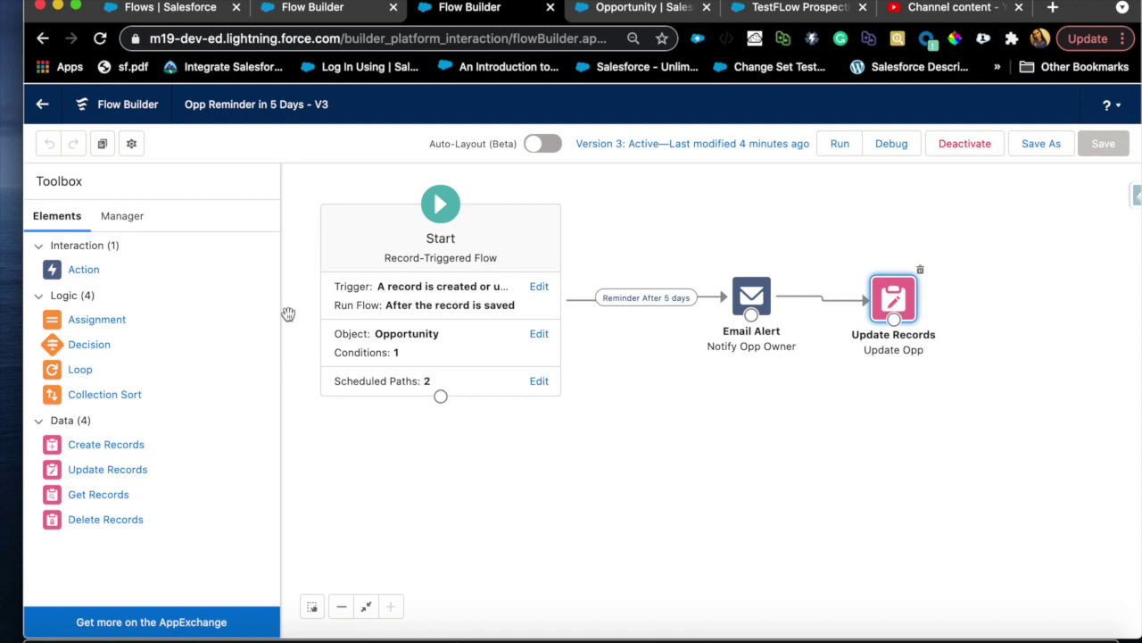
left_click(328, 14)
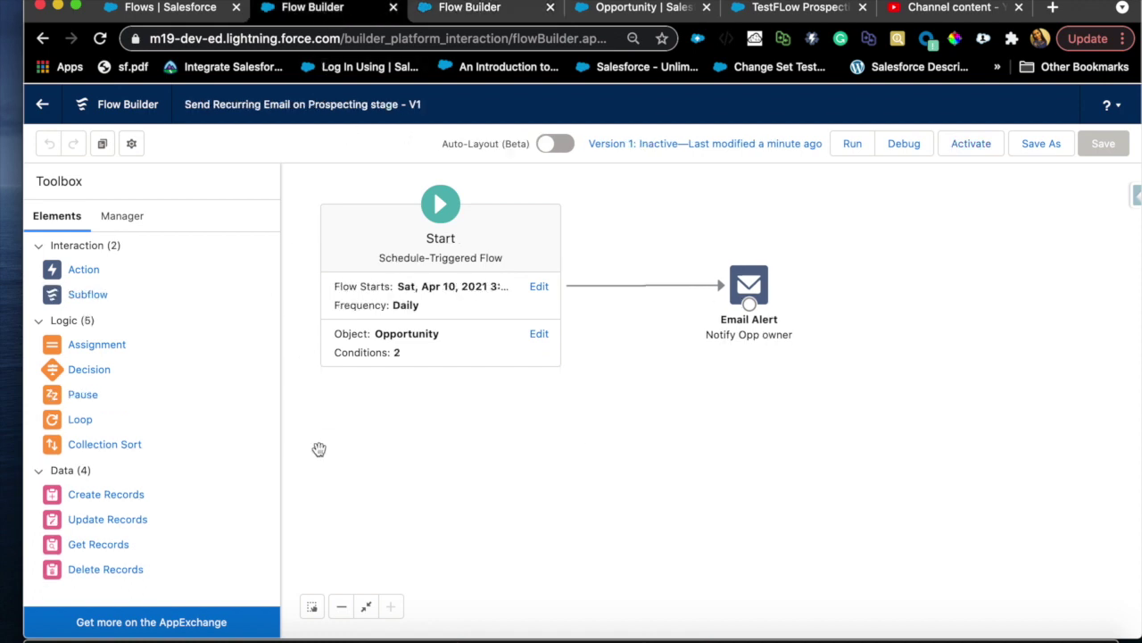